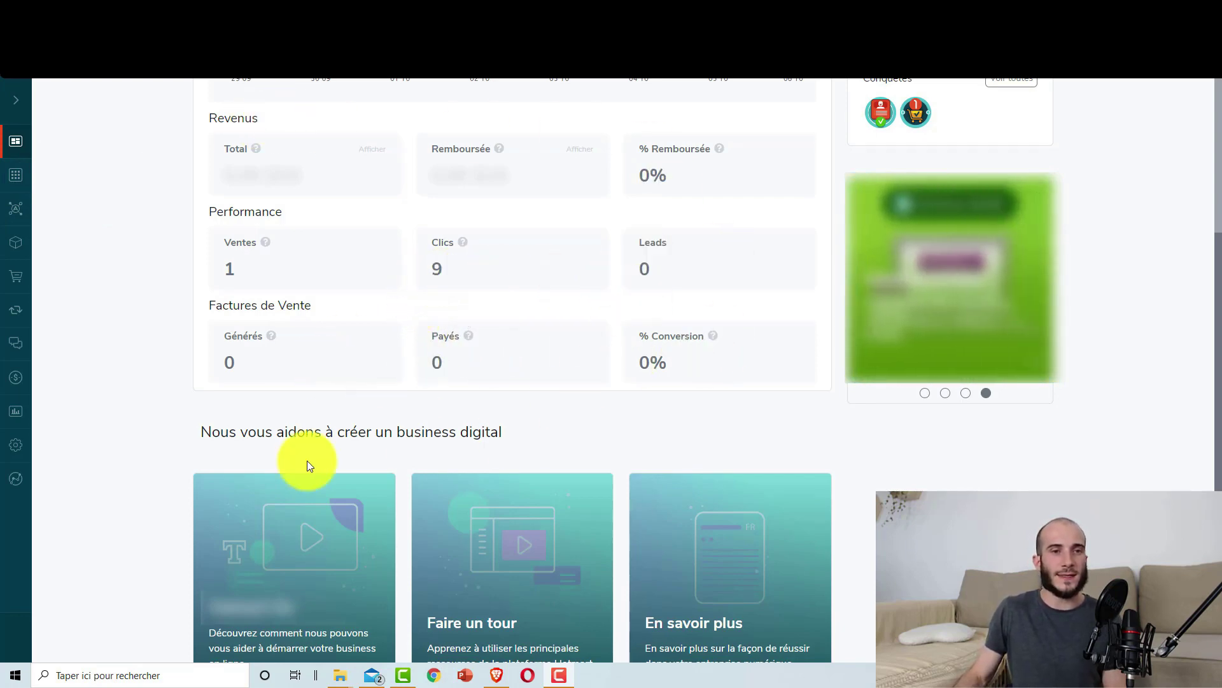
Open the HotLinks of the product "Les 7 méthodes intemporelles pour atteindre l'indépendance financière avec internet" from Mes Produits.
mouse_move(14, 171)
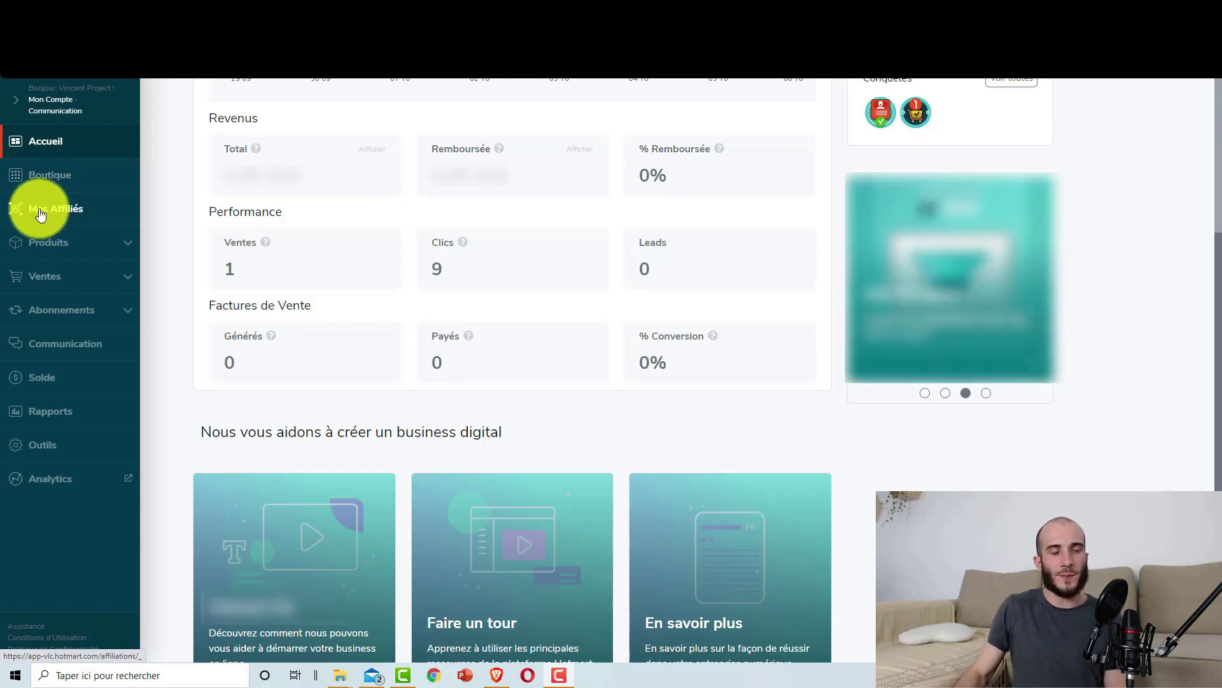
left_click(97, 250)
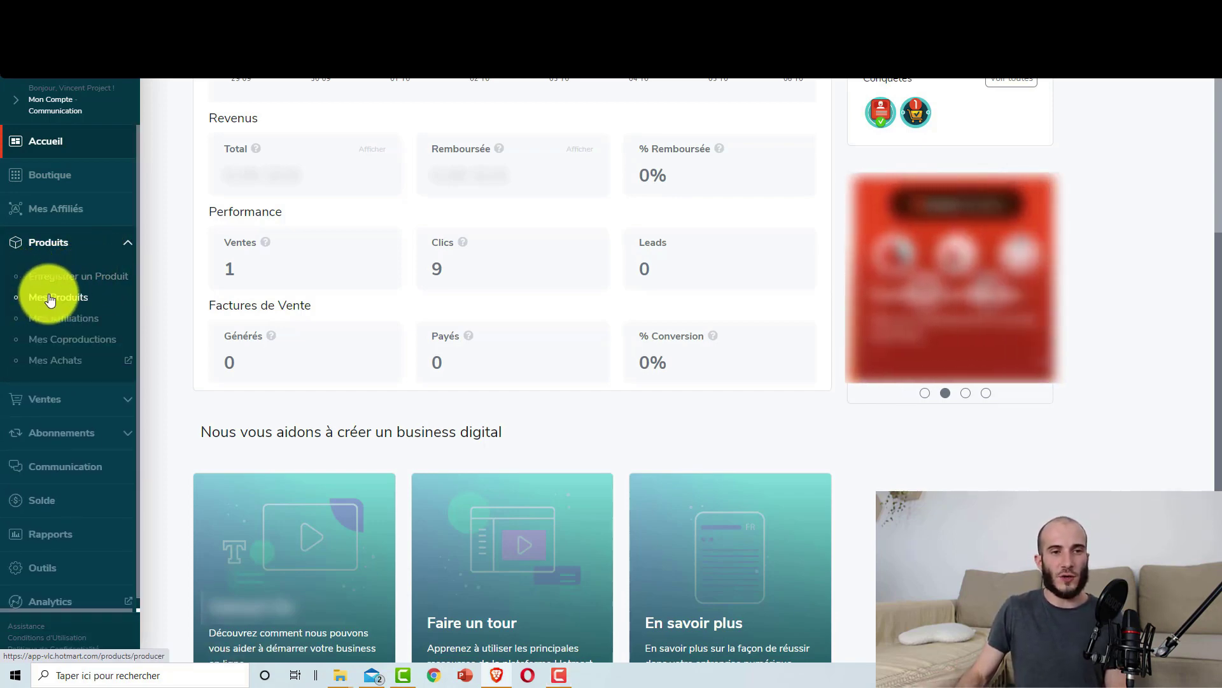
left_click(51, 298)
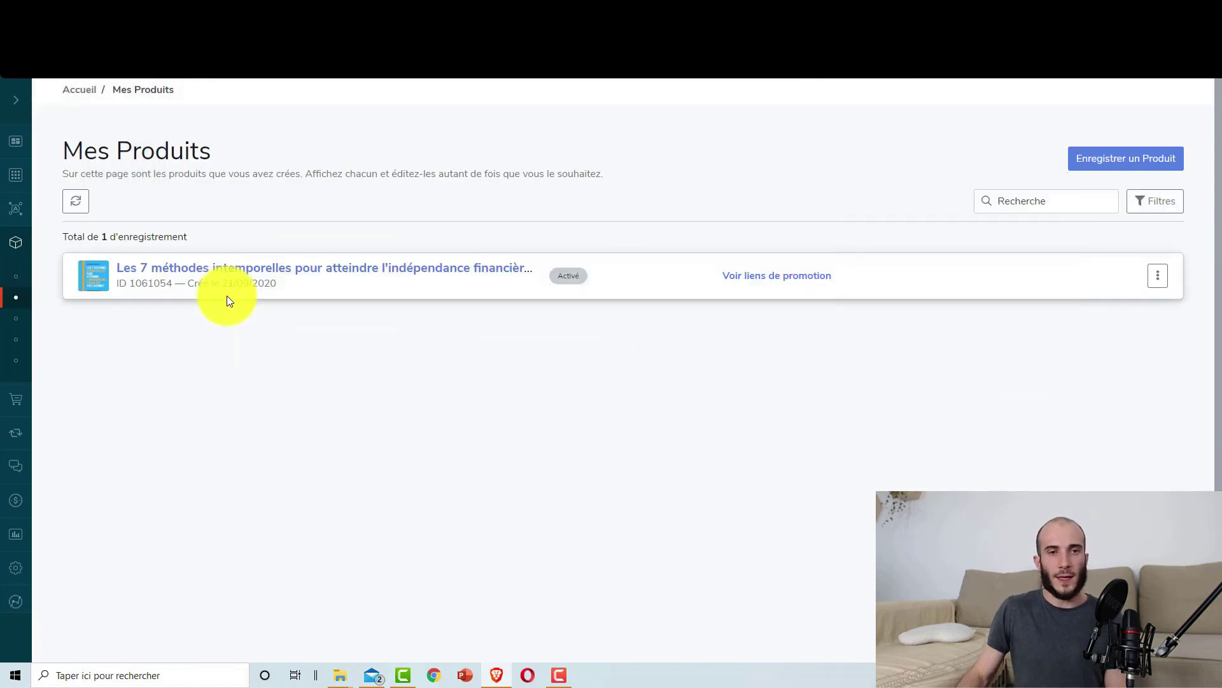
left_click(467, 275)
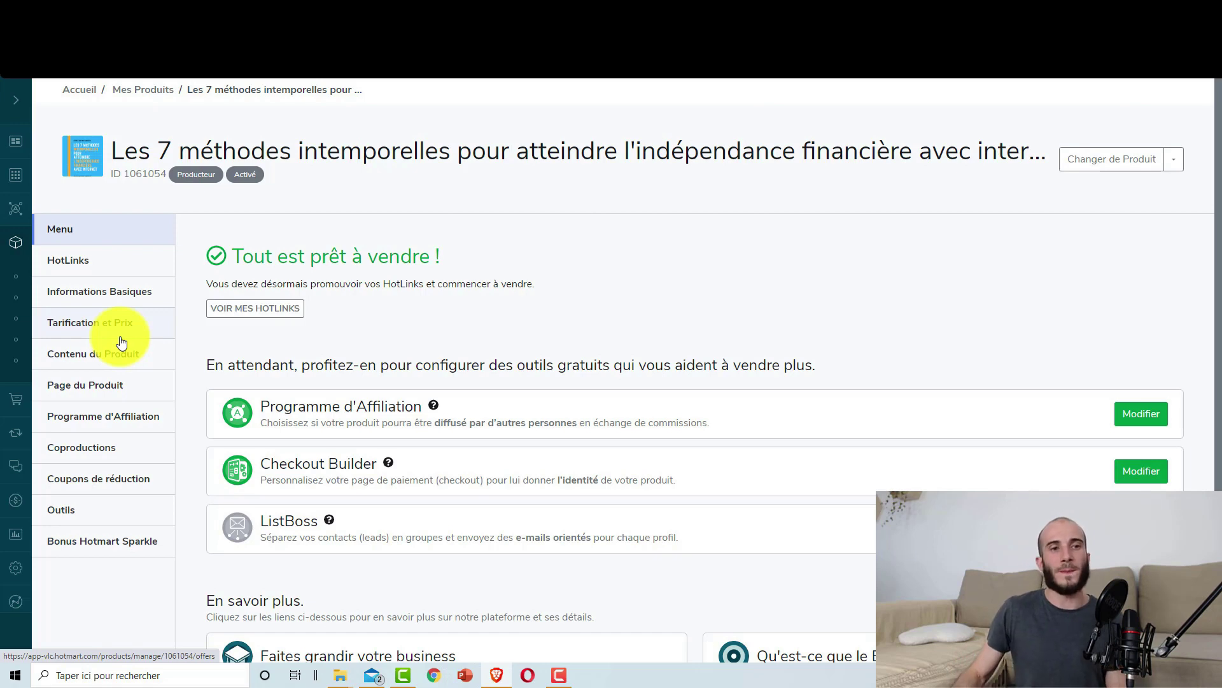
left_click(88, 270)
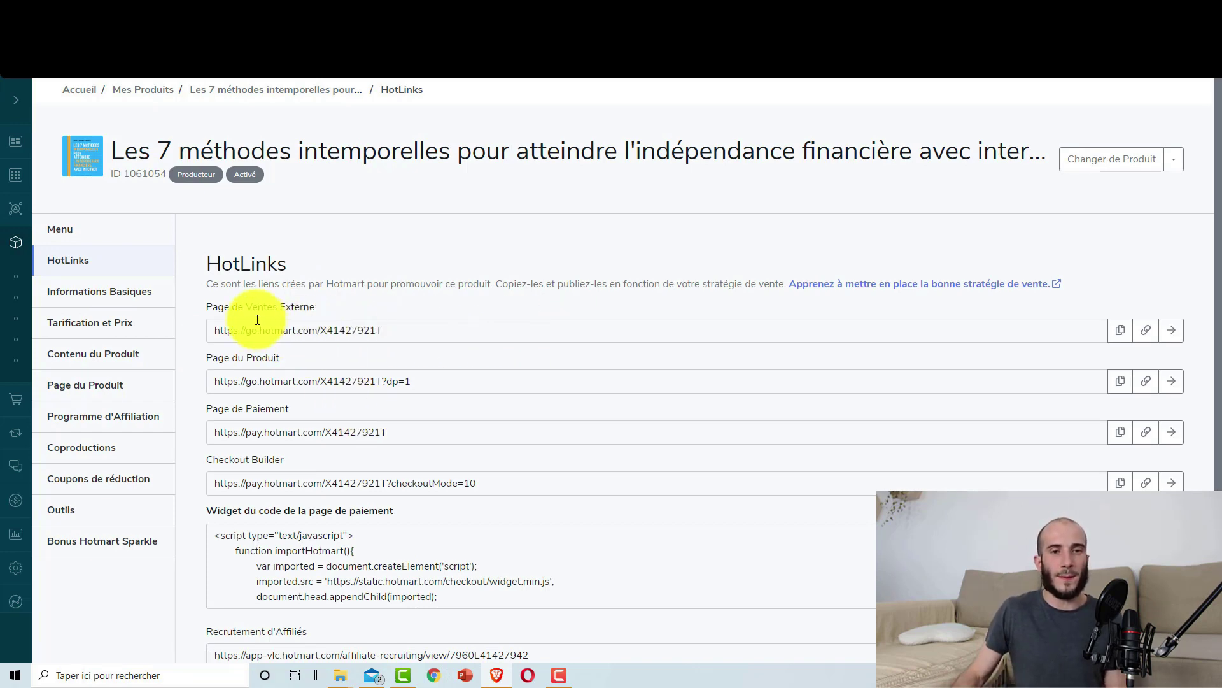
Open the external sales page and read its full description, advantages, access instructions and frequently asked questions.
left_click(1173, 333)
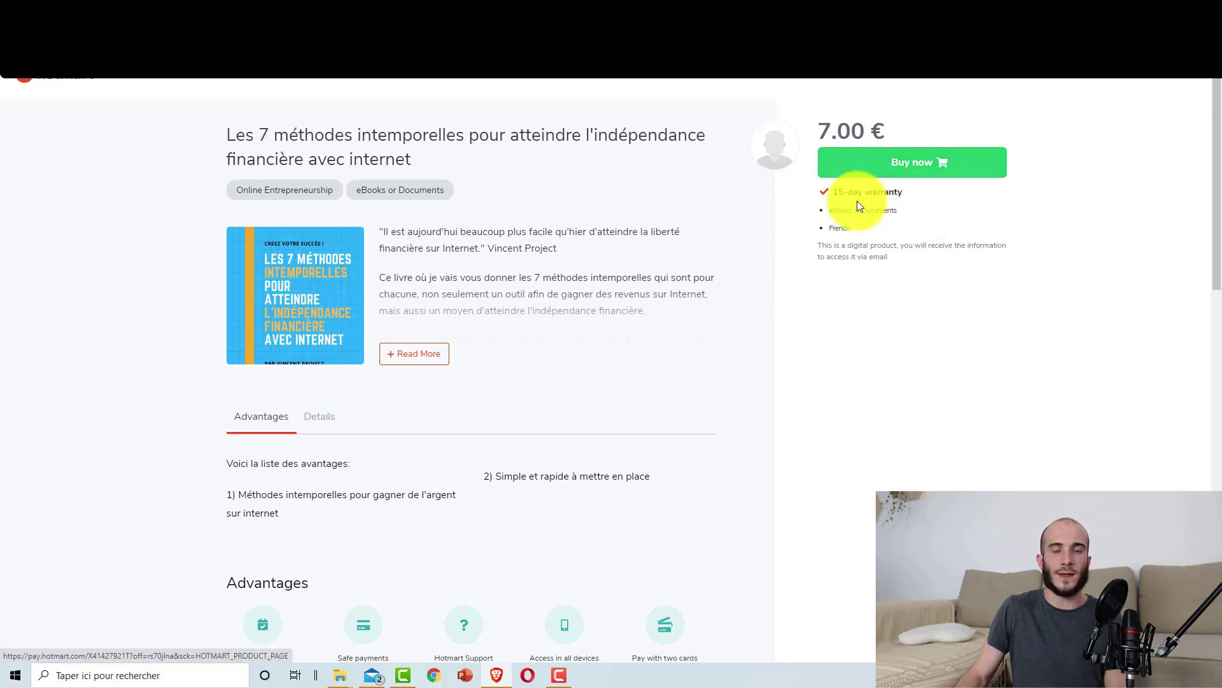
left_click_drag(228, 128, 519, 150)
scroll(420, 216, "down", 4)
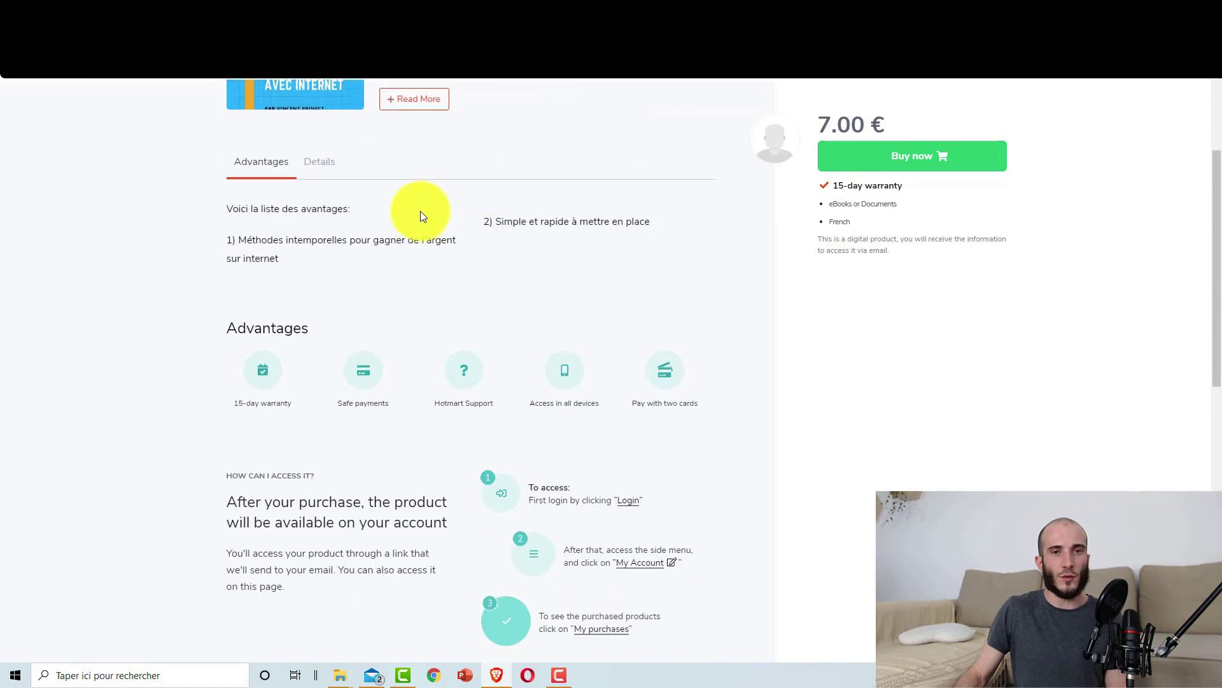
scroll(427, 204, "up", 2)
left_click(414, 219)
scroll(586, 264, "down", 6)
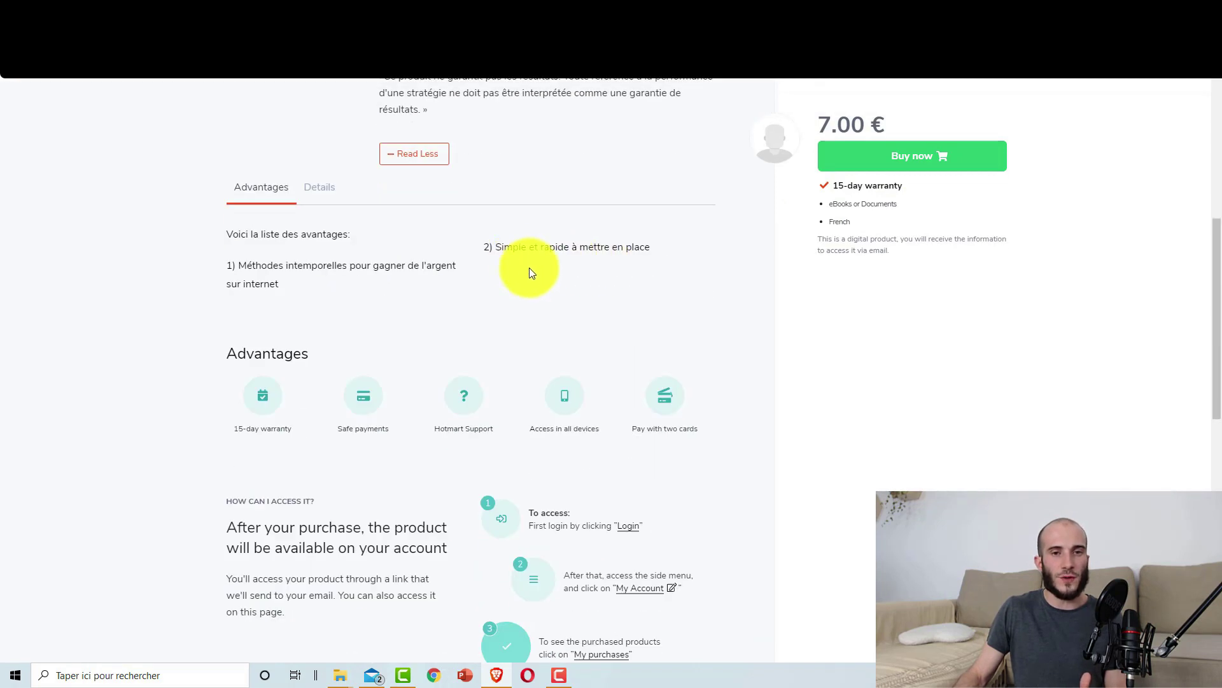
scroll(305, 417, "down", 5)
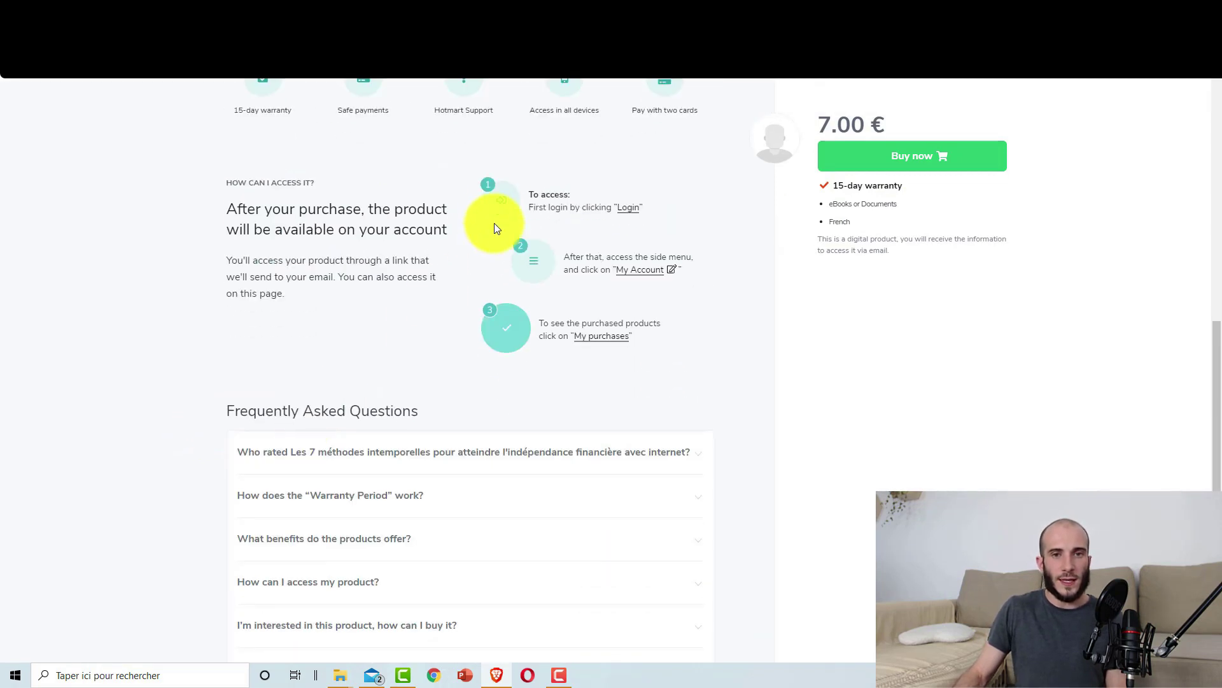
scroll(382, 401, "down", 4)
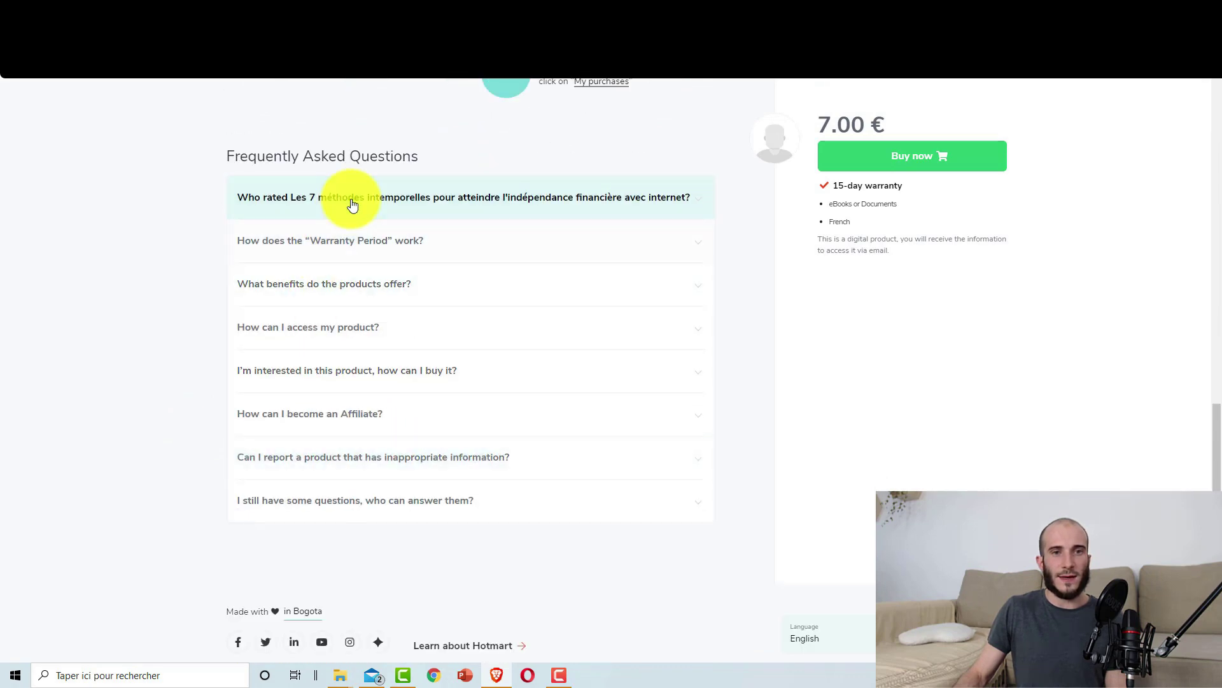
Highlight the warranty period and the price on the product's sales page.
scroll(496, 286, "up", 6)
scroll(568, 348, "up", 5)
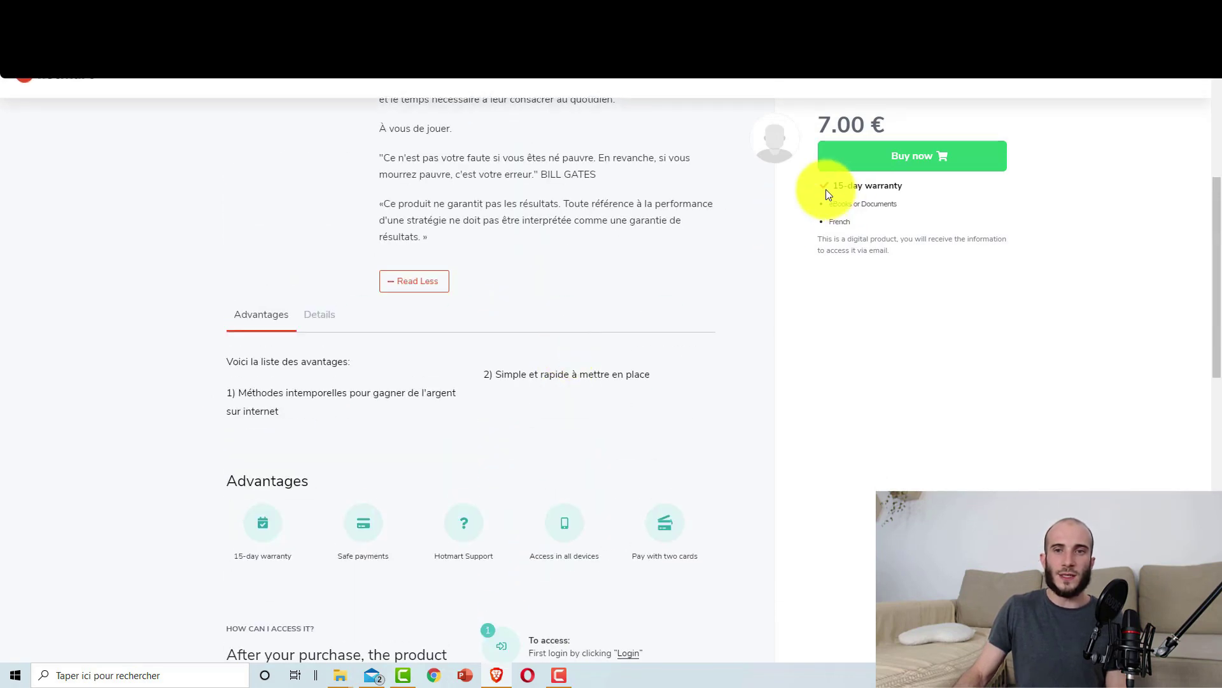
left_click_drag(834, 187, 896, 186)
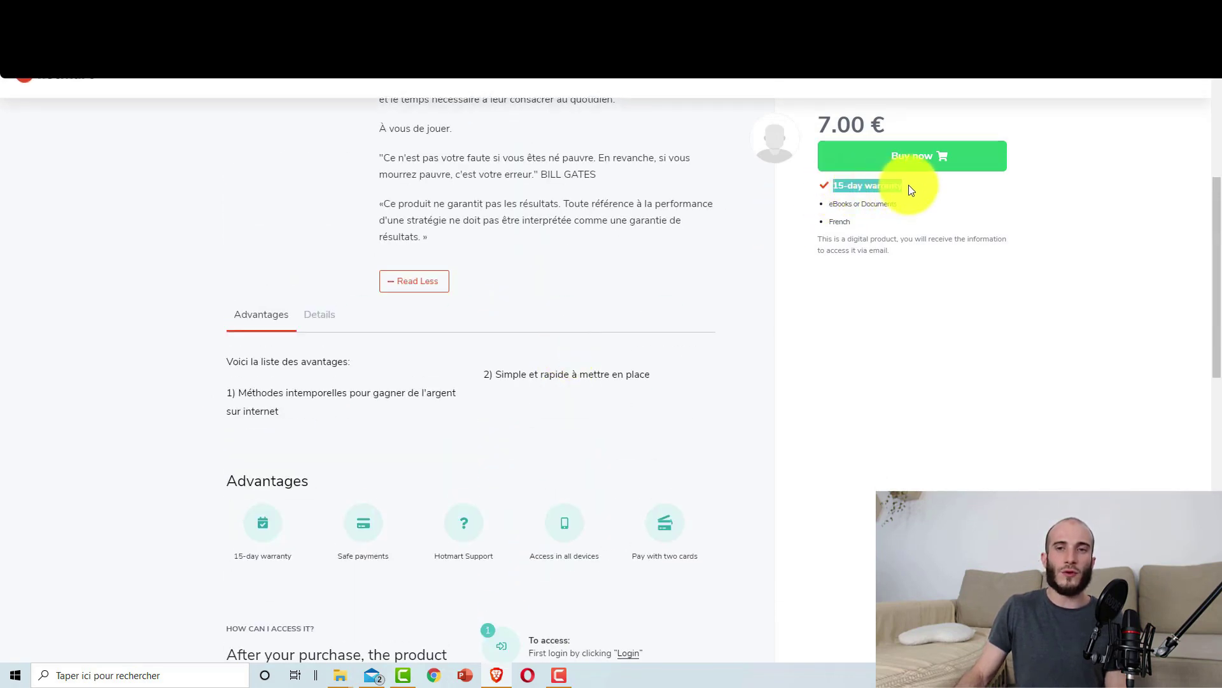
scroll(934, 486, "up", 6)
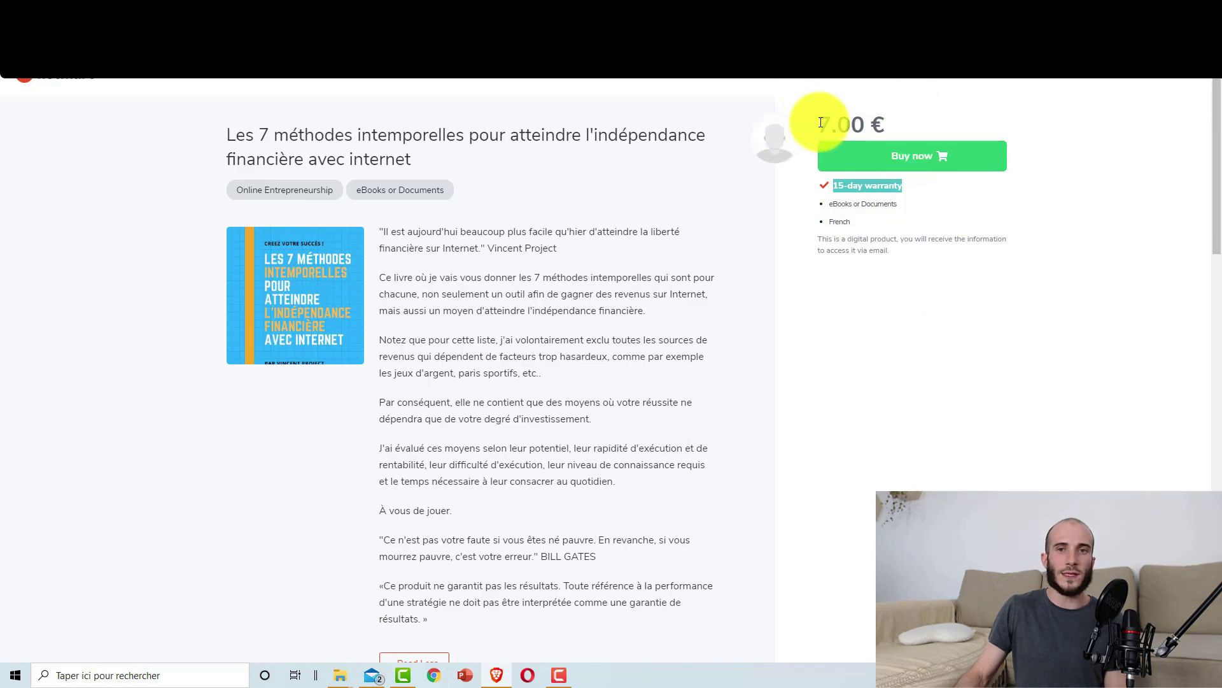
left_click_drag(821, 122, 869, 124)
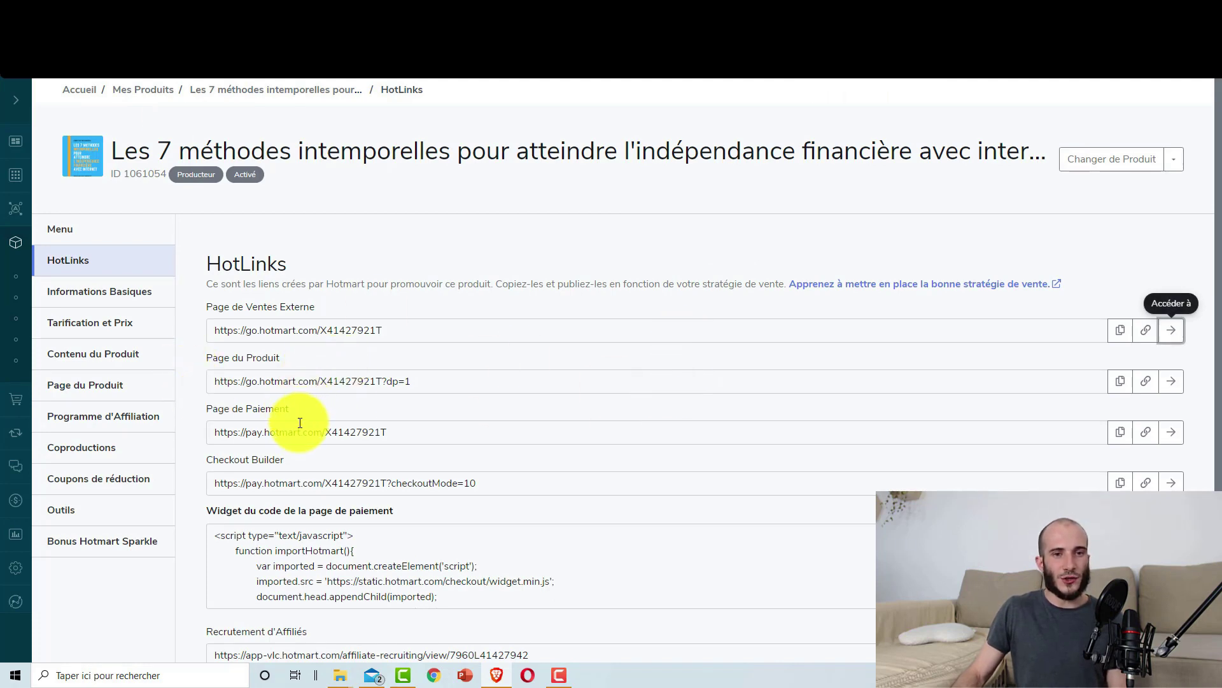
View the product's payment page from its HotLink, including the price breakdown and payment methods, and close it.
left_click(1172, 432)
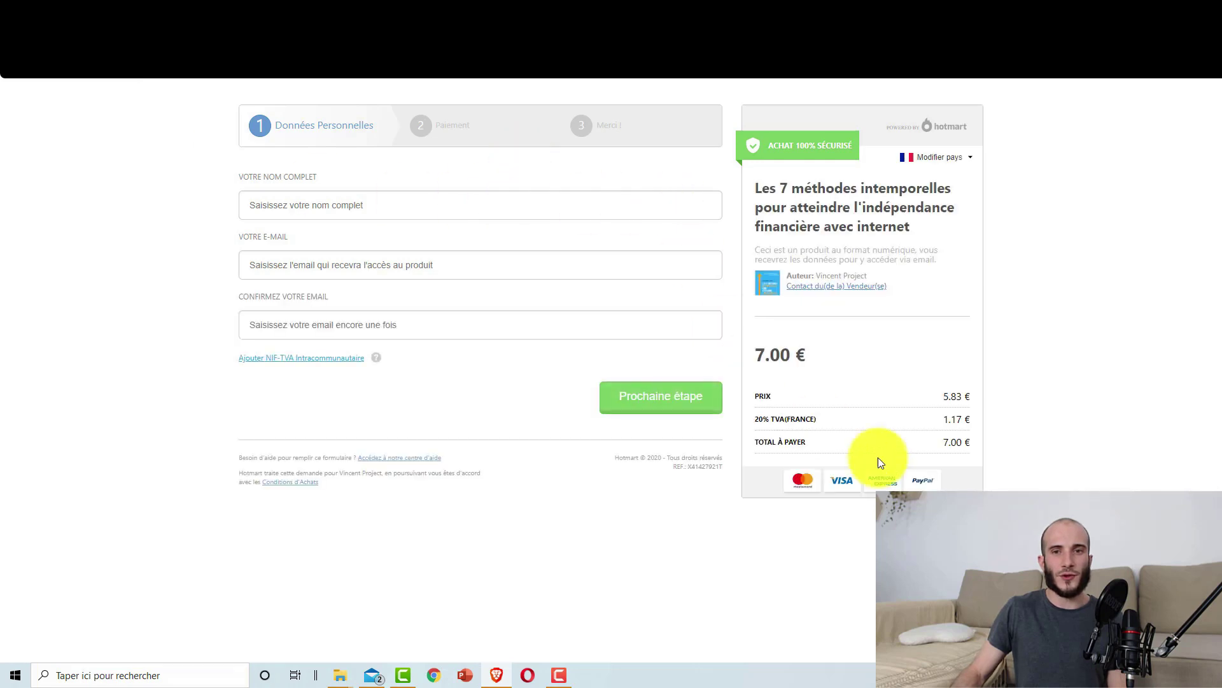
key("ctrl+w")
Open the Checkout Builder page from its HotLink and examine its banner, video, purchase form and testimonials.
scroll(545, 466, "down", 1)
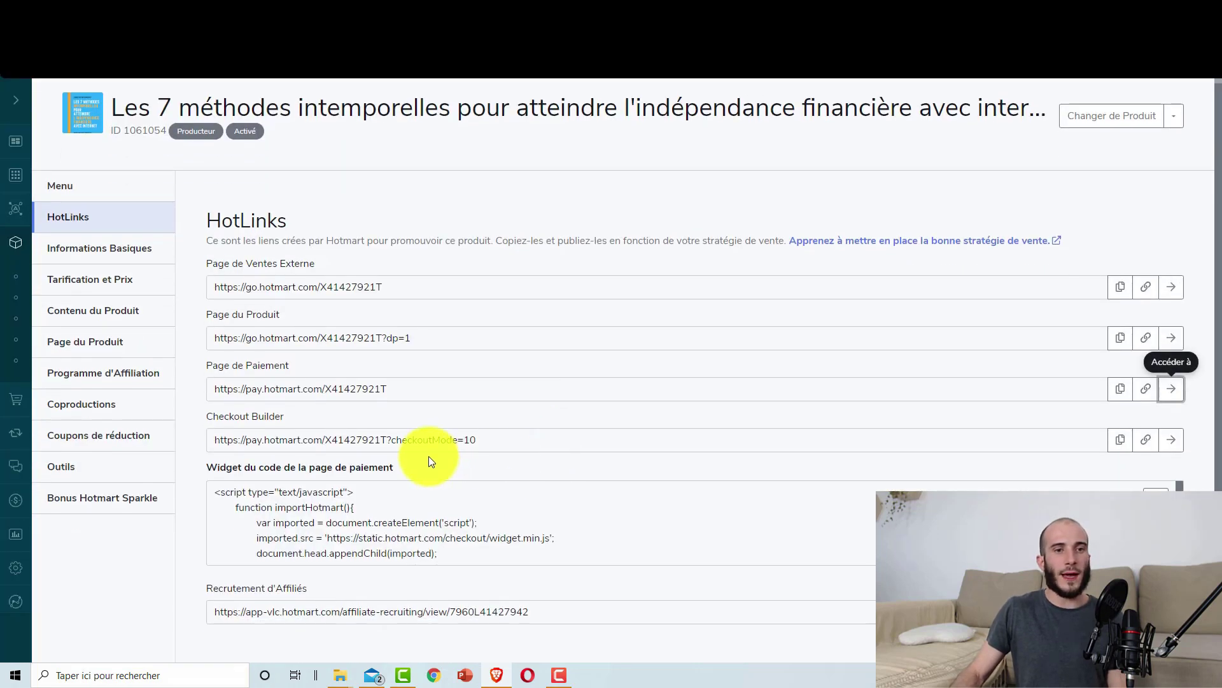
left_click(1170, 439)
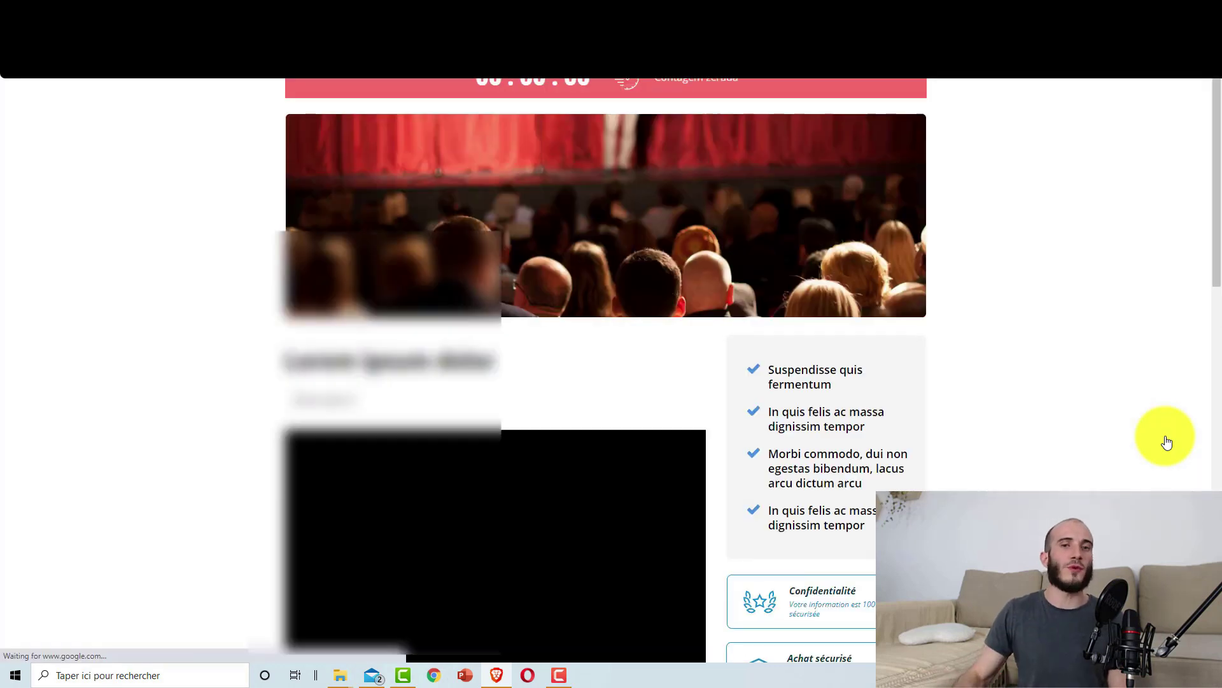
scroll(541, 218, "down", 2)
scroll(541, 218, "up", 2)
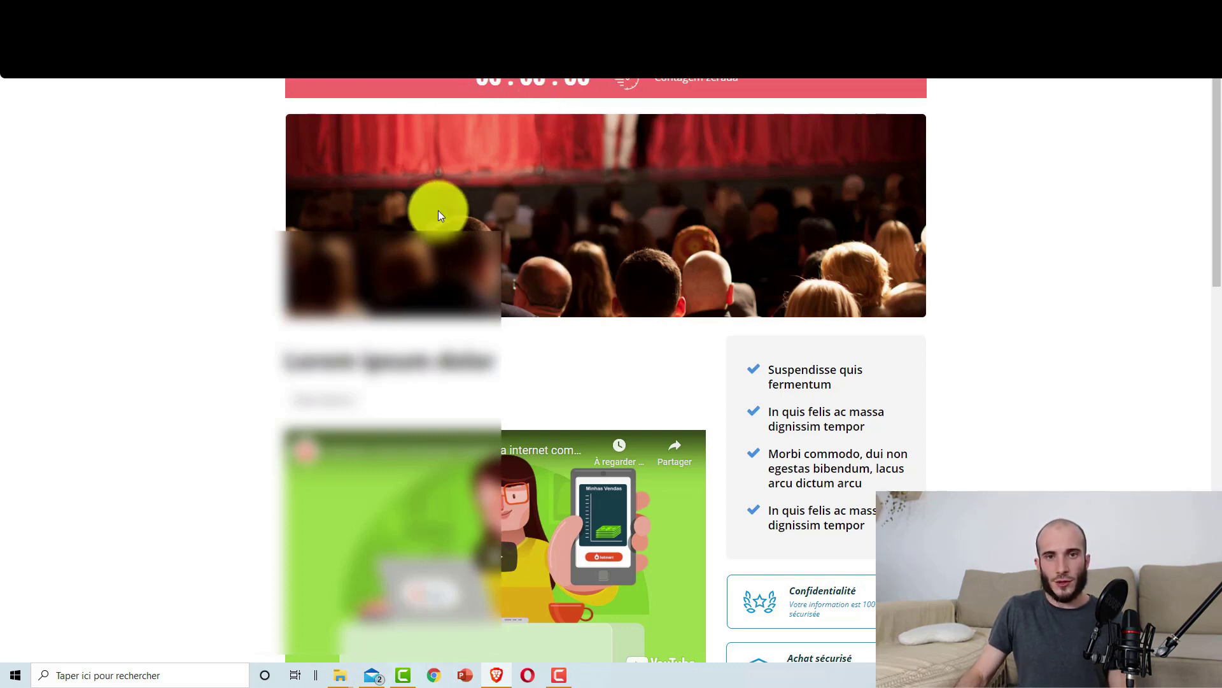
scroll(809, 284, "down", 4)
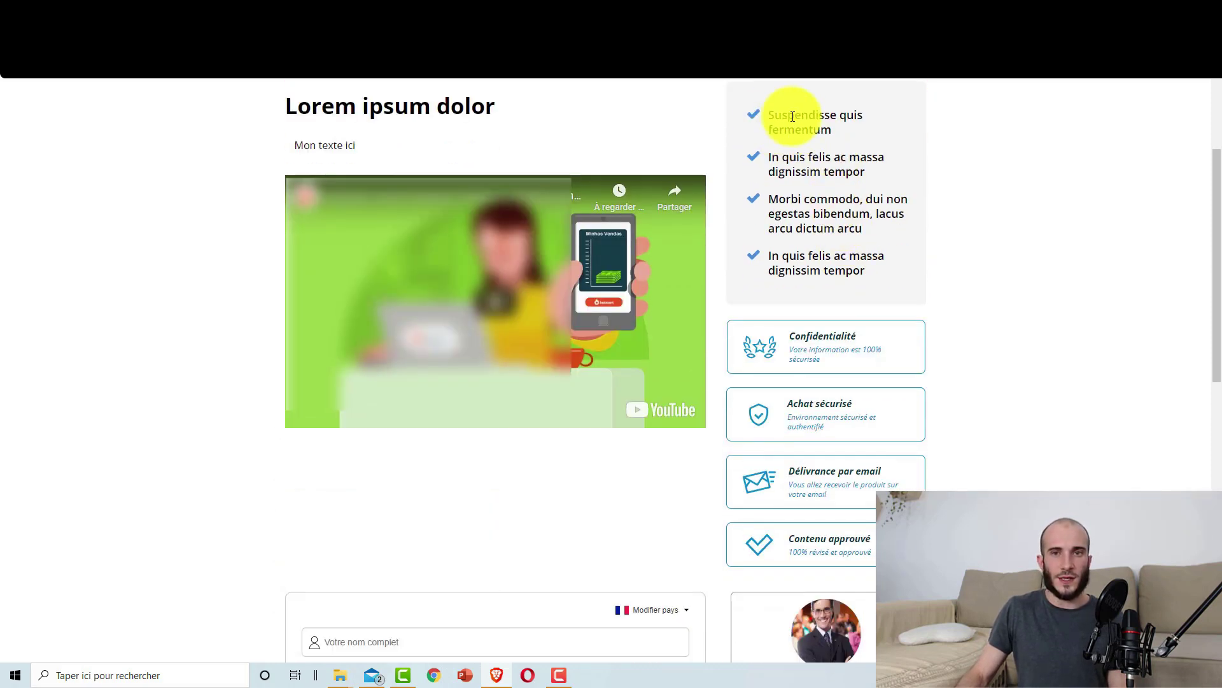
scroll(889, 201, "down", 9)
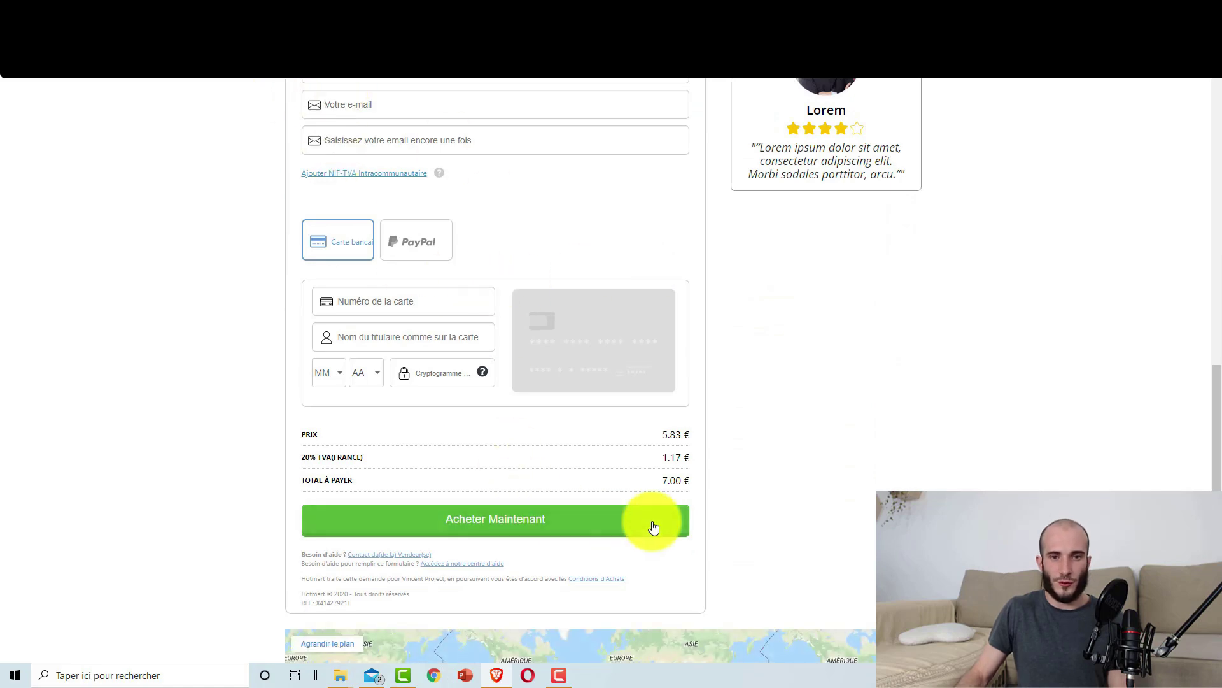
scroll(661, 538, "down", 2)
scroll(788, 433, "up", 7)
scroll(787, 430, "up", 5)
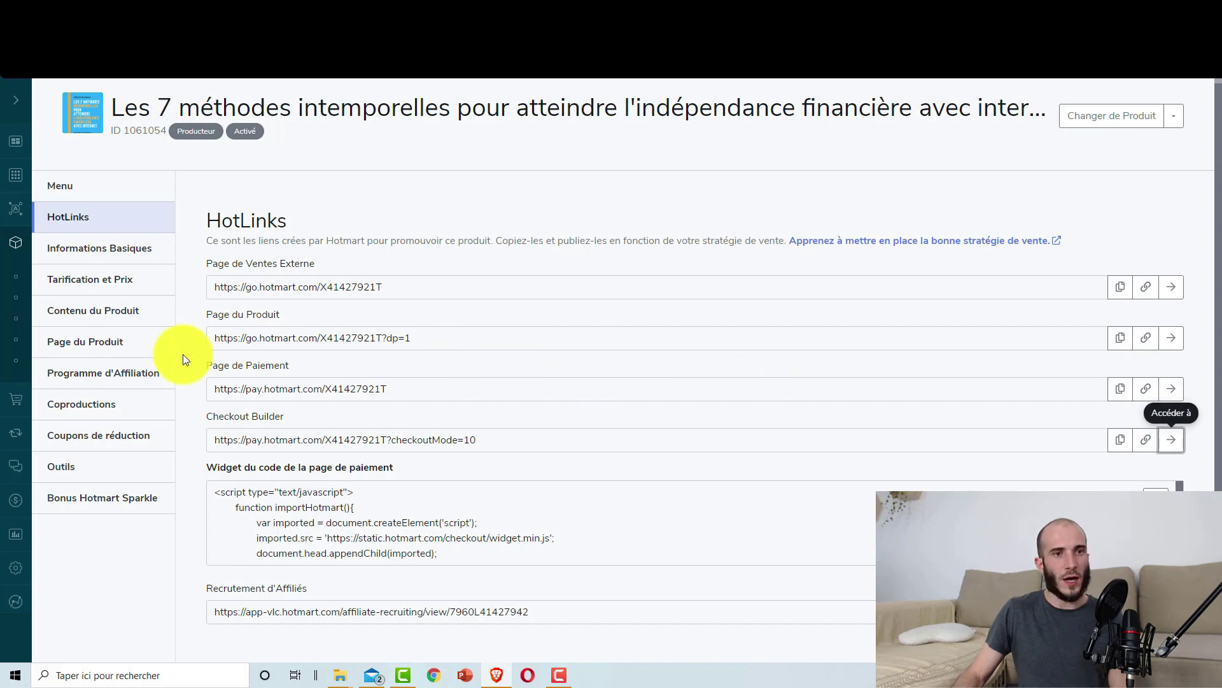
Review the product's Informations Basiques, Tarification et Prix and Contenu du Produit sections.
left_click(63, 248)
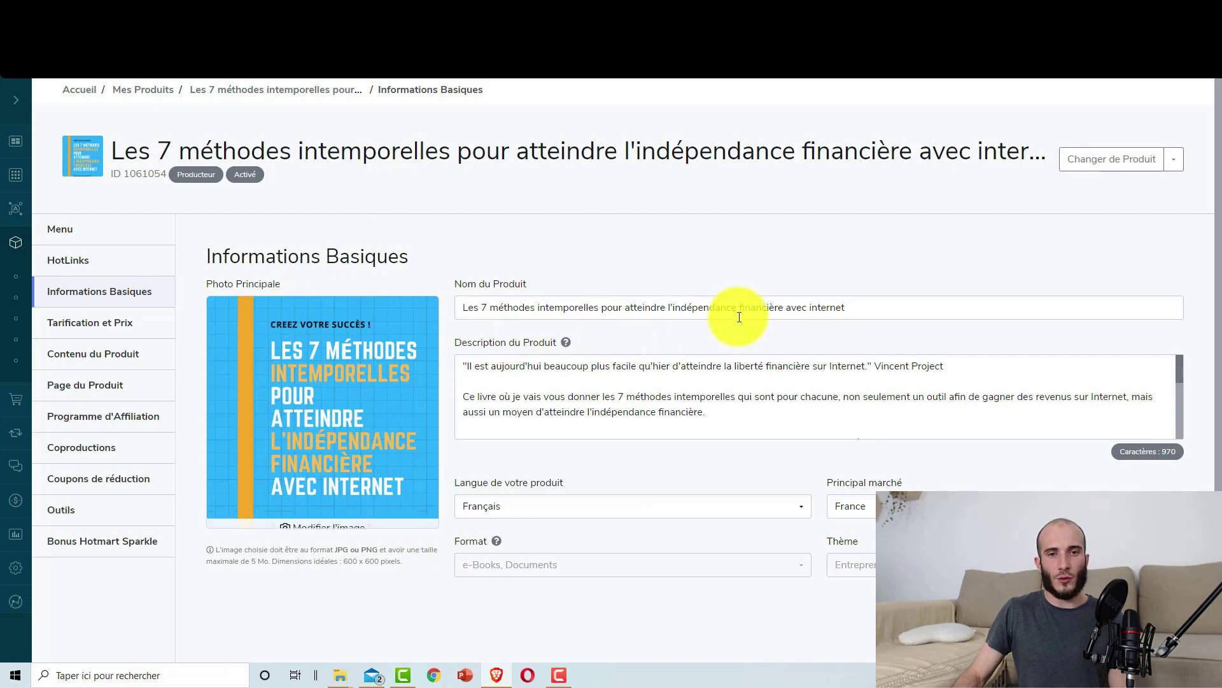
left_click(116, 333)
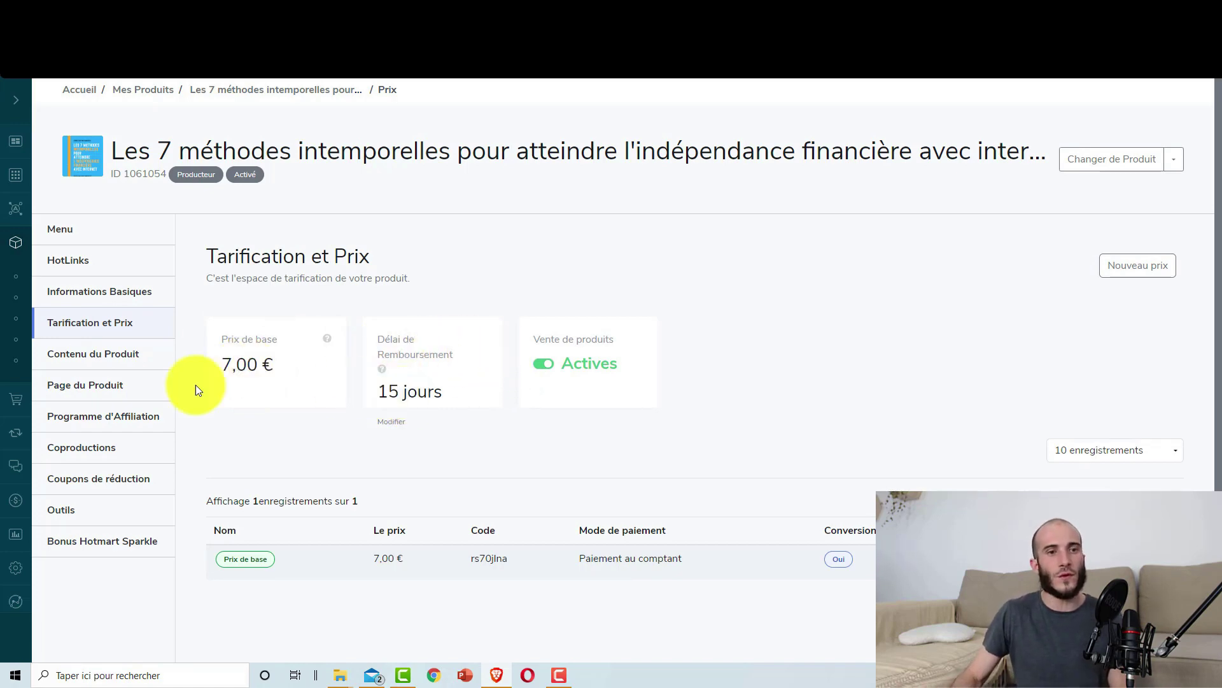
left_click(83, 357)
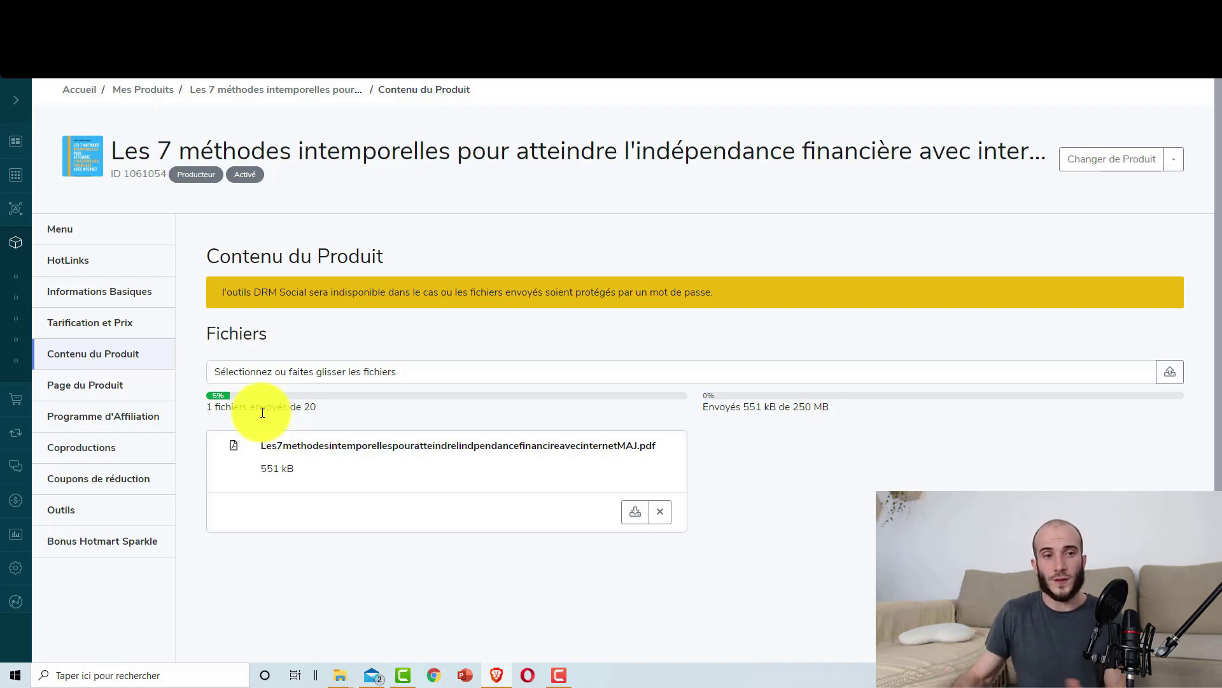
Examine the Hotmart-generated Page du Produit settings, including description, advantages, target audience, tags and external video.
left_click(118, 389)
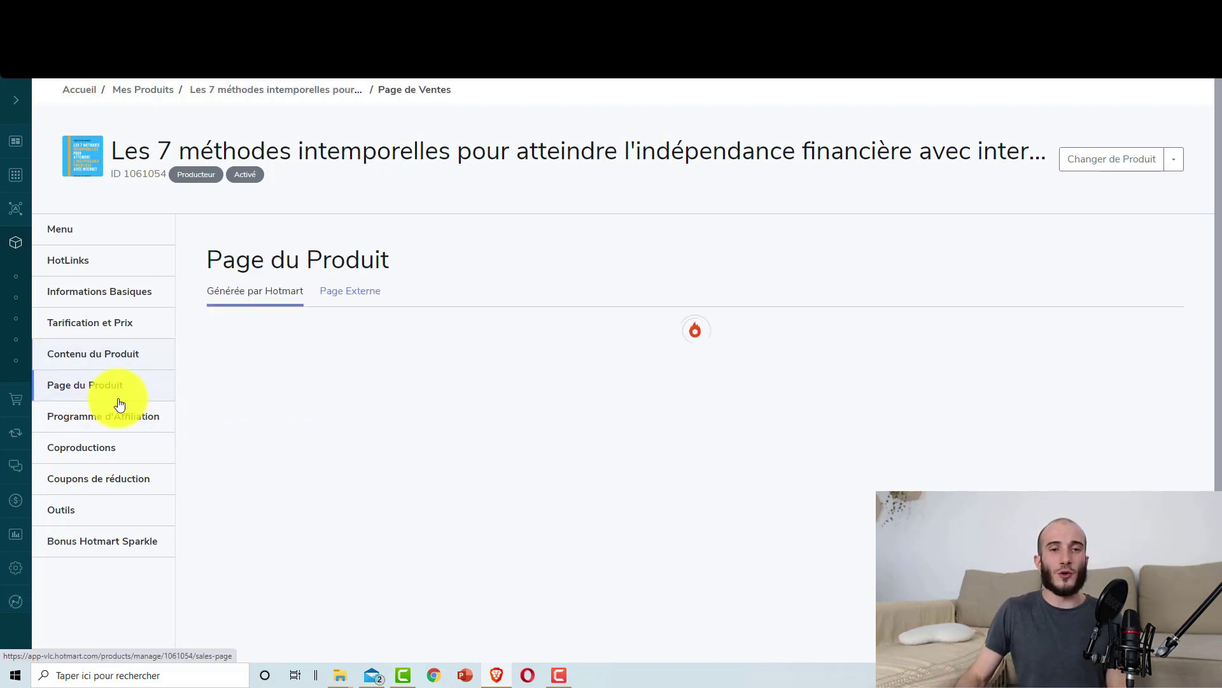
scroll(463, 387, "down", 5)
scroll(613, 338, "down", 5)
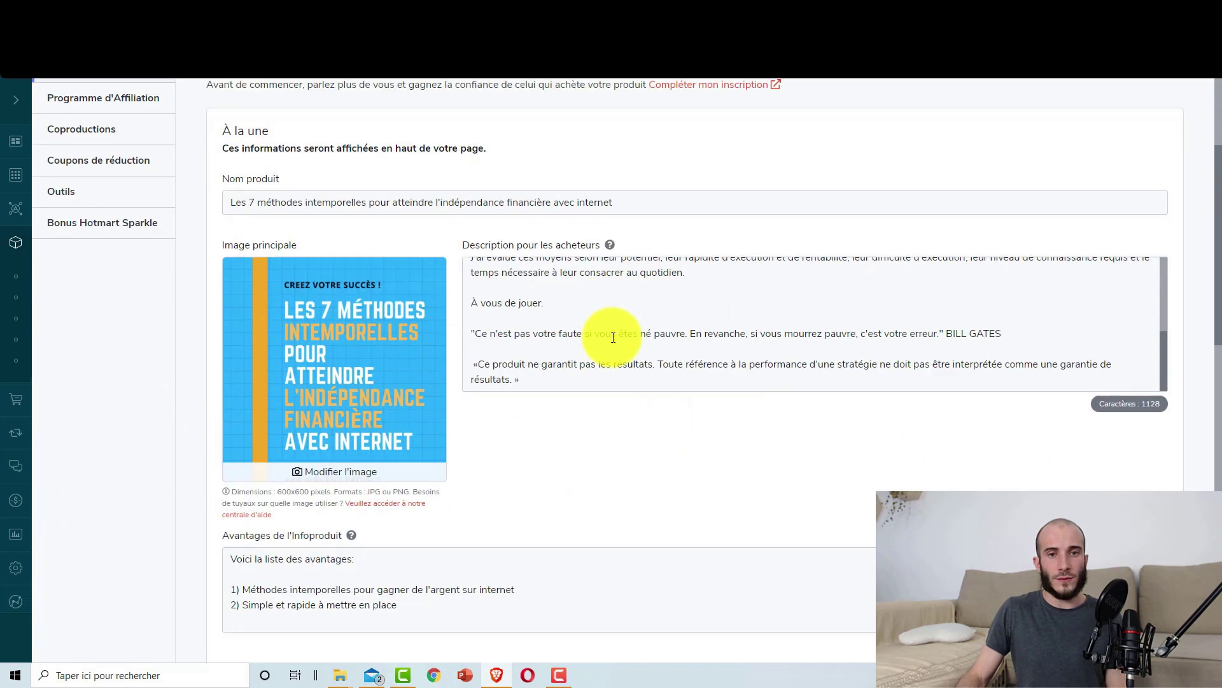
scroll(617, 347, "down", 7)
scroll(625, 402, "up", 12)
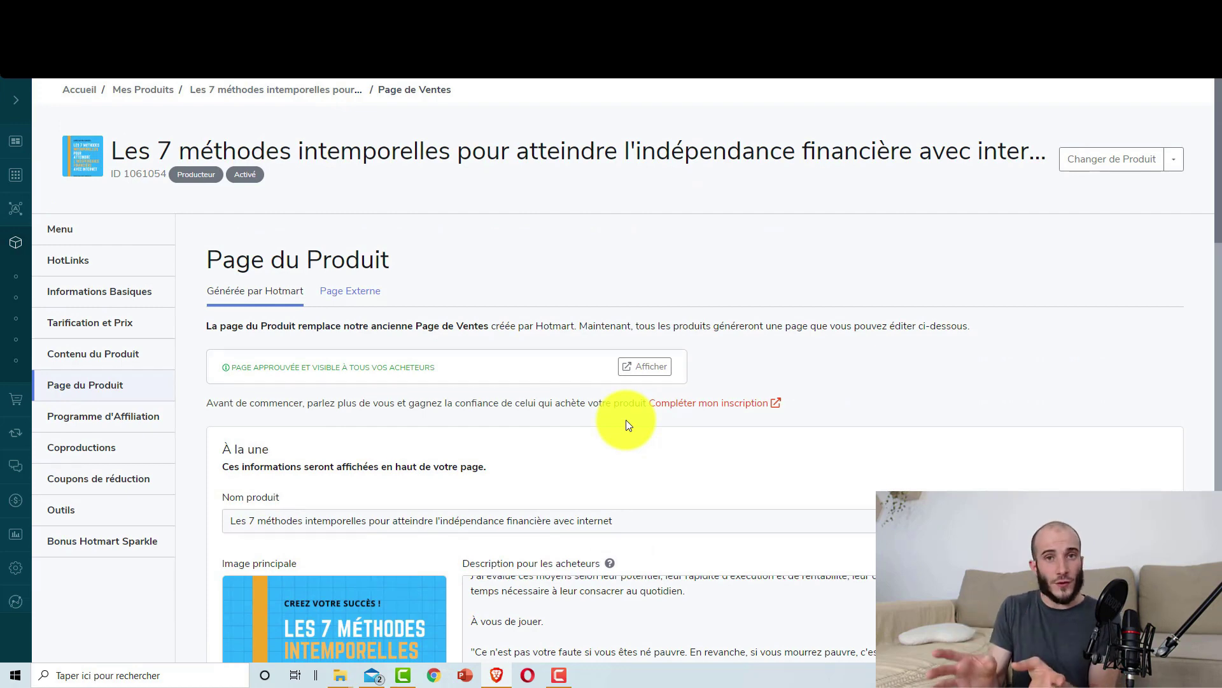
scroll(626, 419, "down", 10)
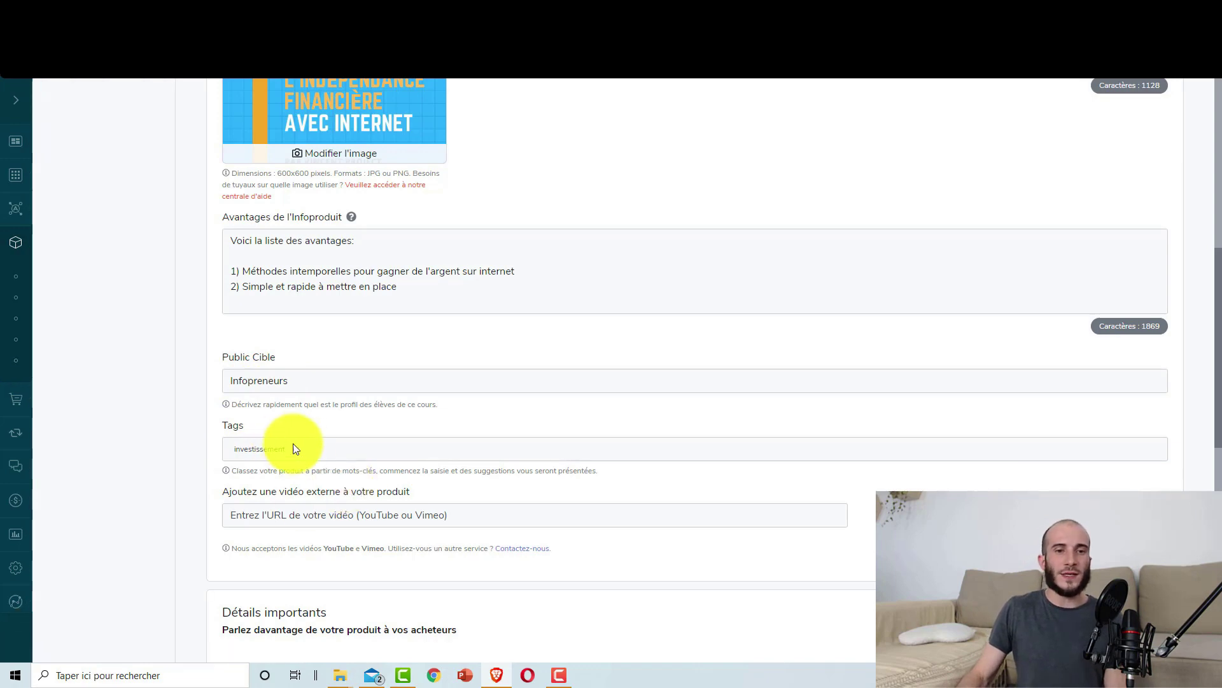
scroll(309, 471, "up", 3)
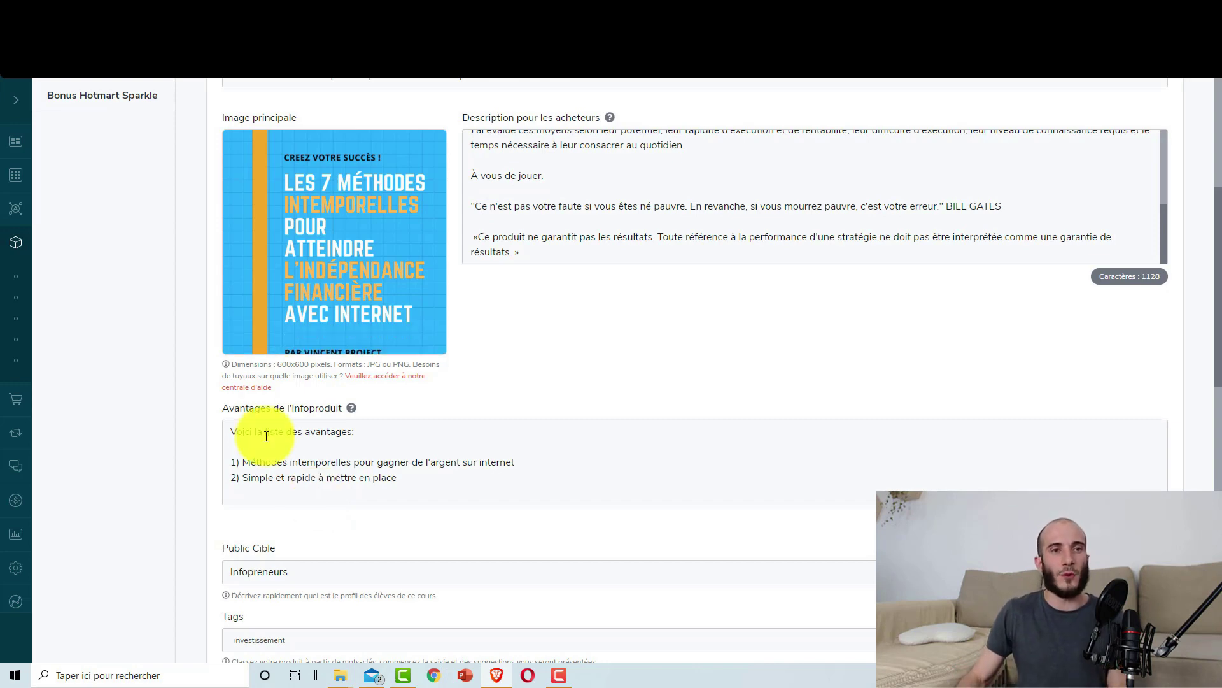
scroll(260, 437, "up", 6)
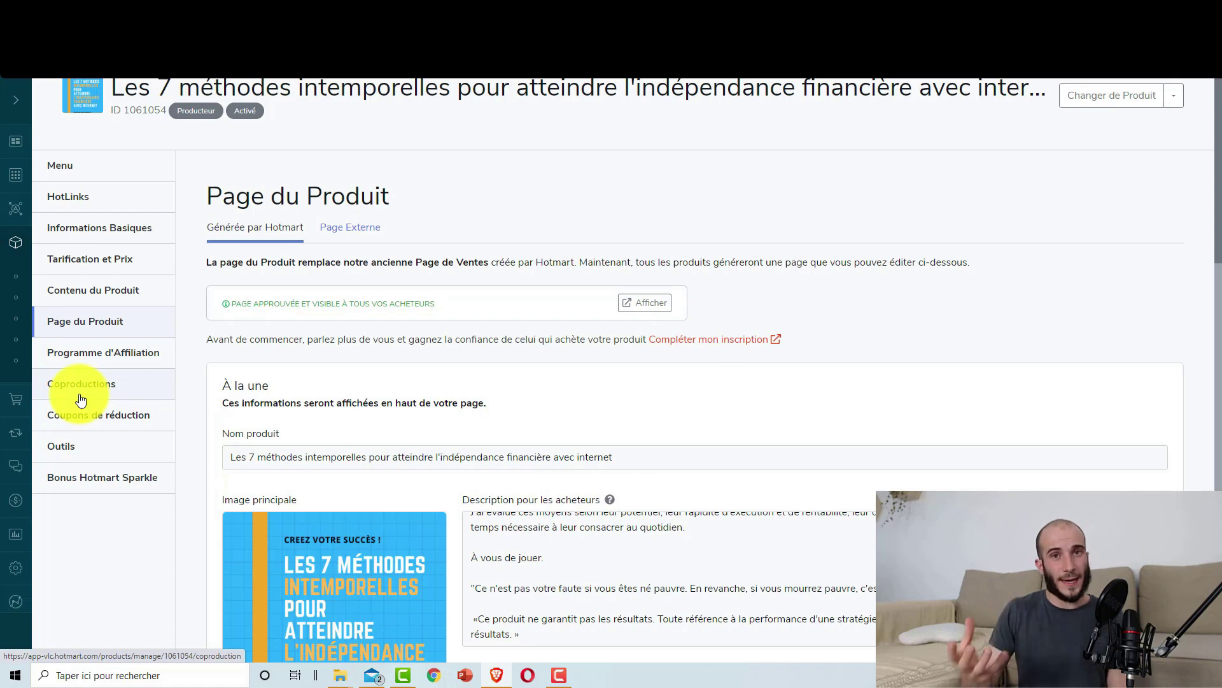
Open the Programme d'Affiliation settings and inspect the affiliation rule and the Commissionnement options.
left_click(113, 351)
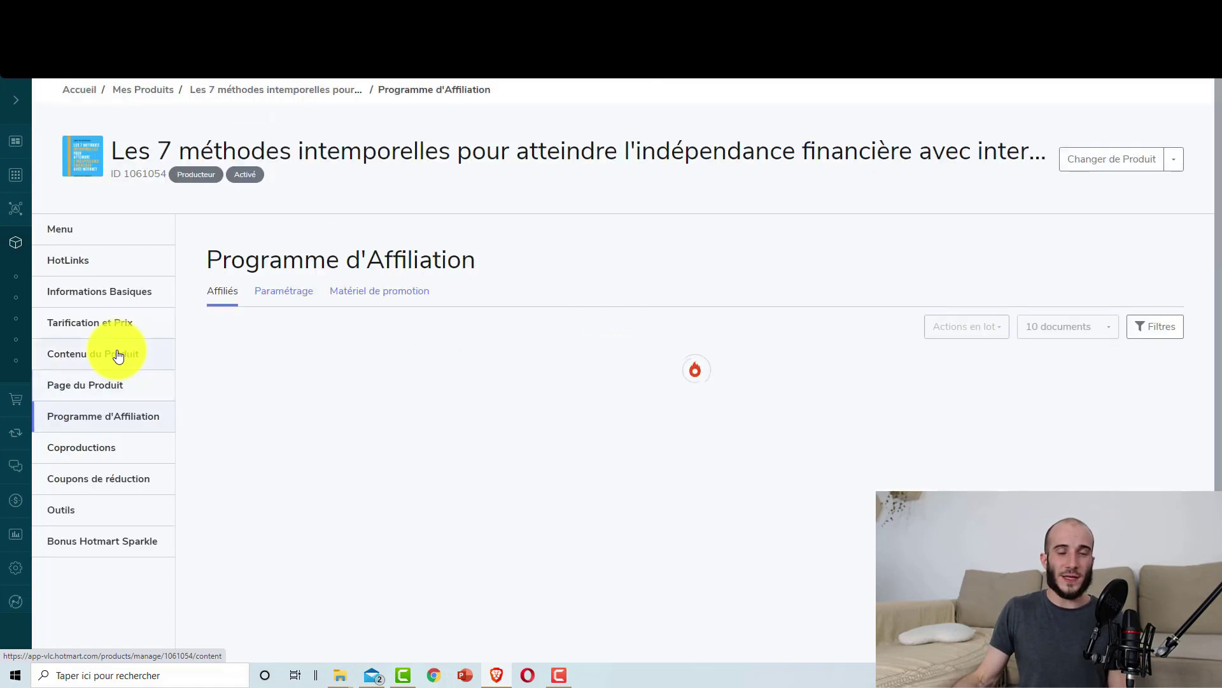
left_click(303, 306)
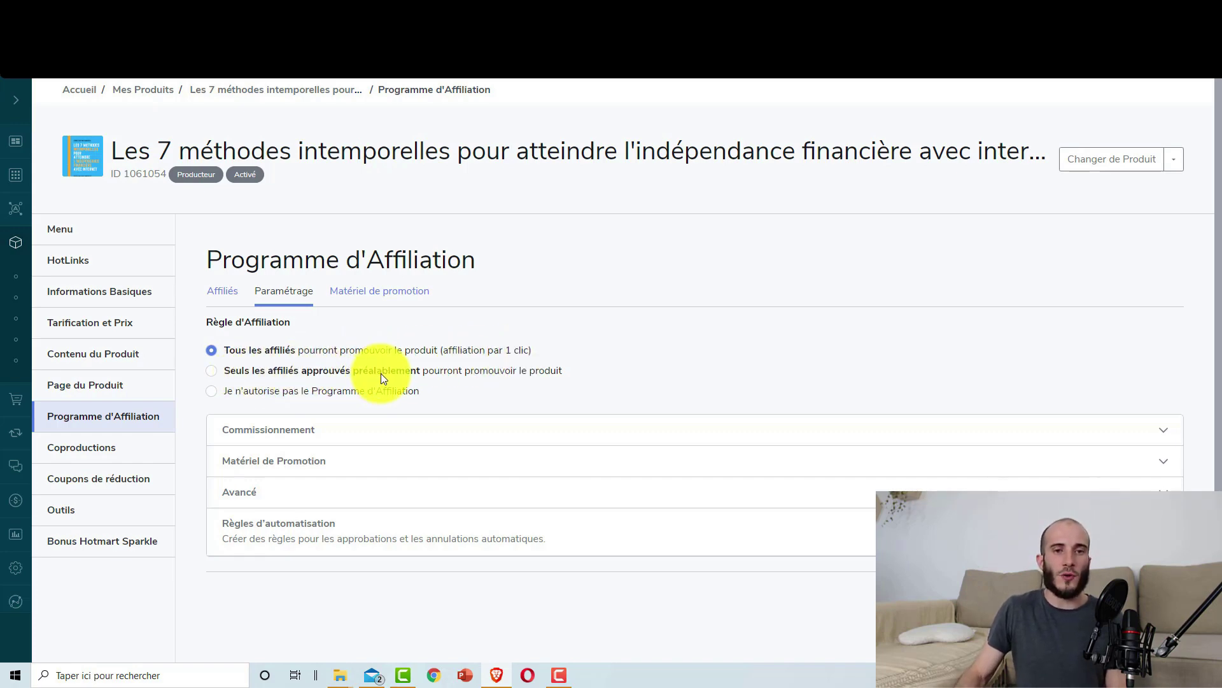
left_click(366, 438)
scroll(472, 449, "down", 5)
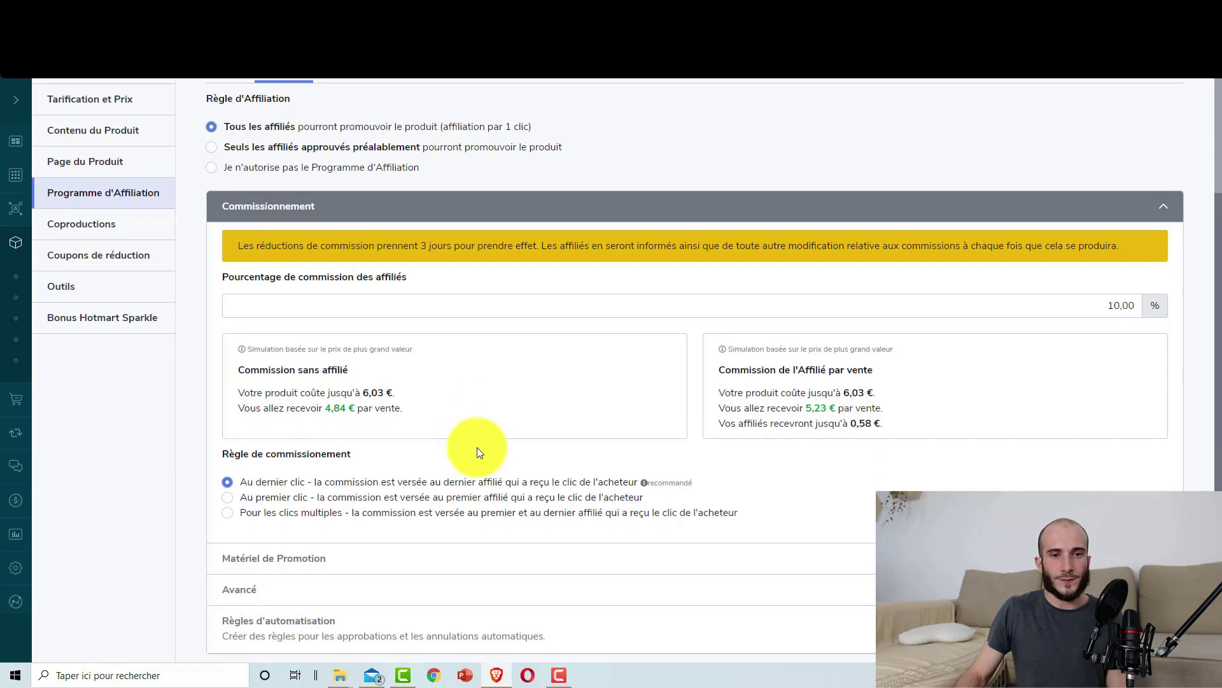
Inspect the Matériel de Promotion and Avancé options of the affiliate program.
left_click(323, 482)
scroll(355, 469, "down", 4)
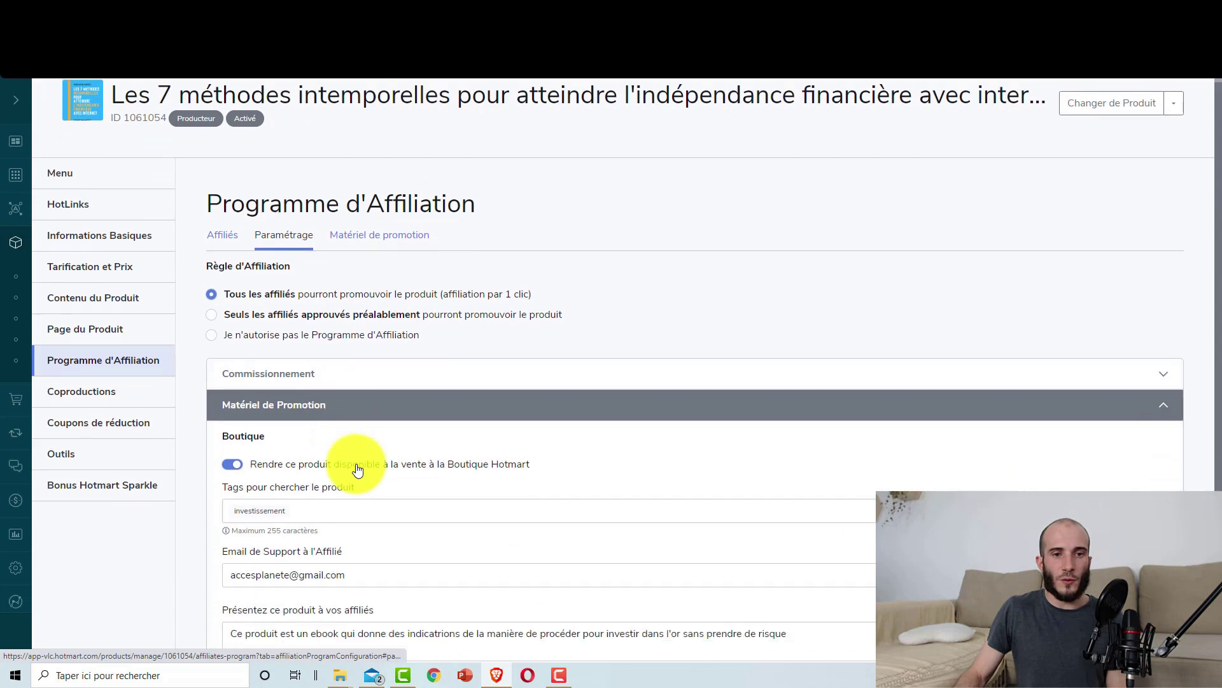
left_click(293, 521)
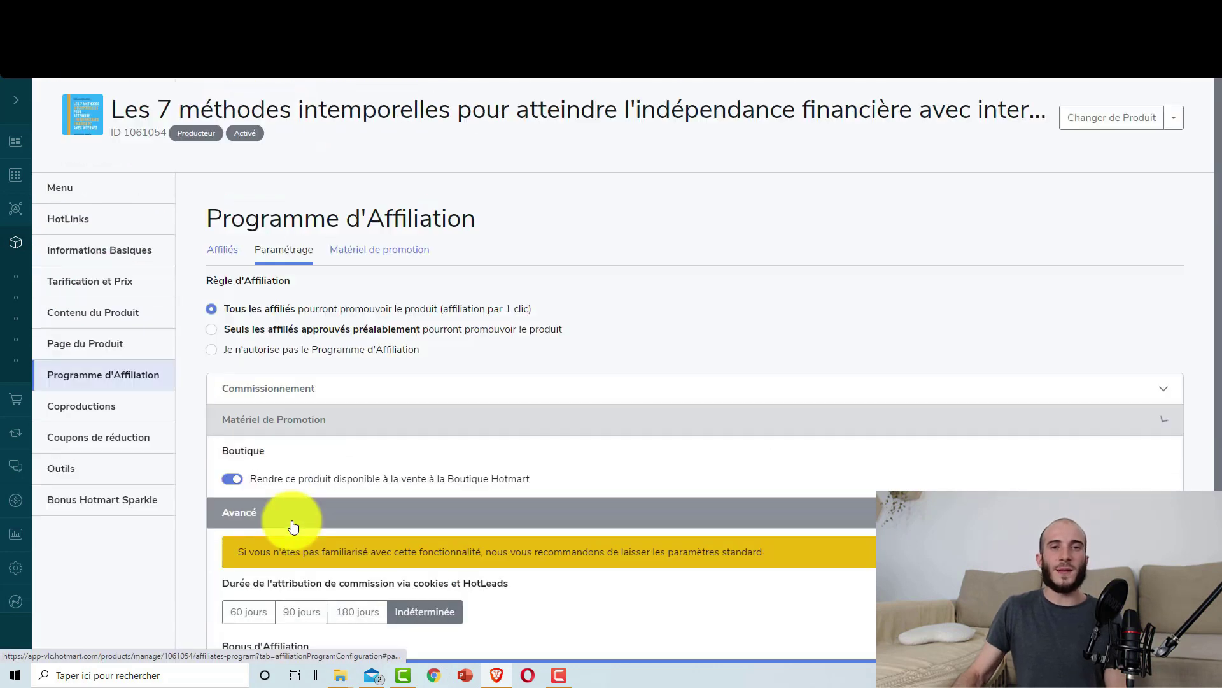
Review the affiliate program's remaining Avancé options and open its Règles d'automatisation.
scroll(293, 525, "down", 4)
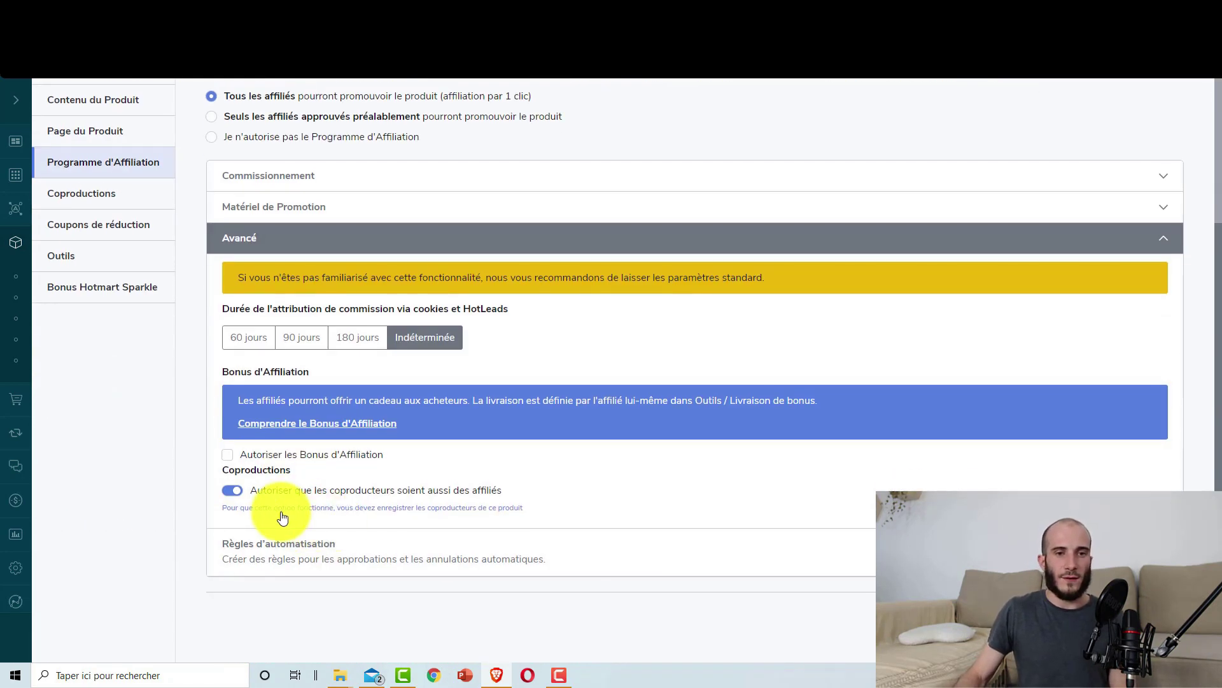
left_click(298, 545)
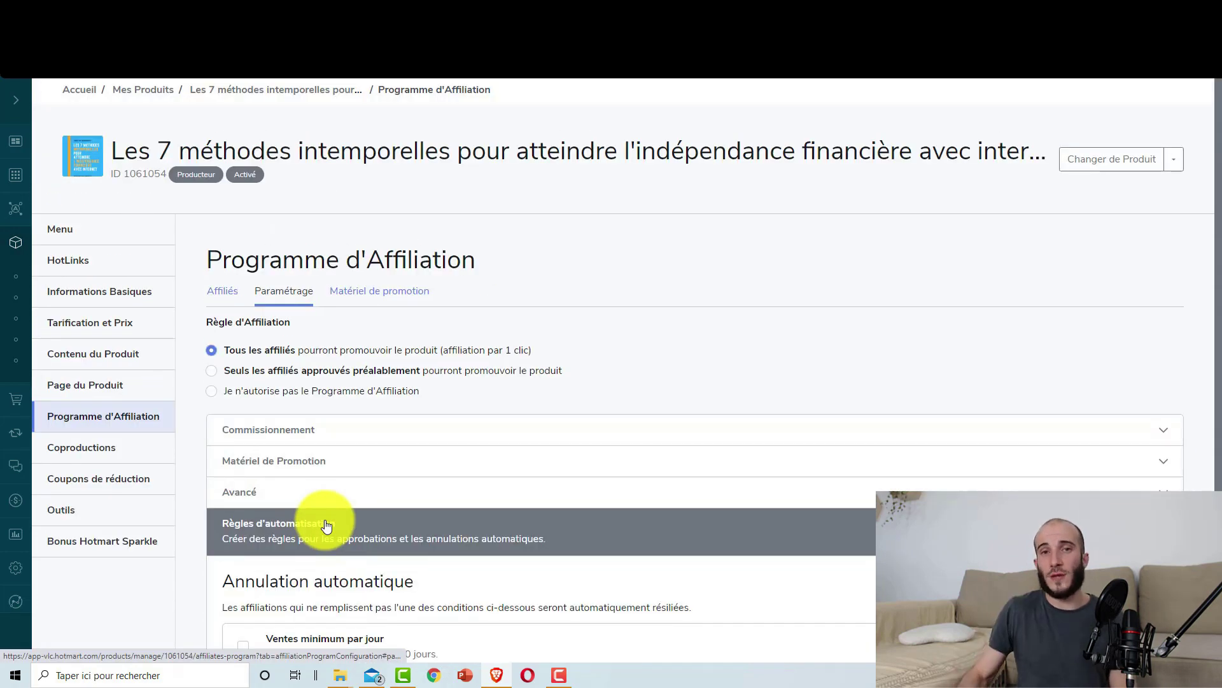
Review the product's Coproductions, Coupons de réduction and Outils sections.
left_click(110, 450)
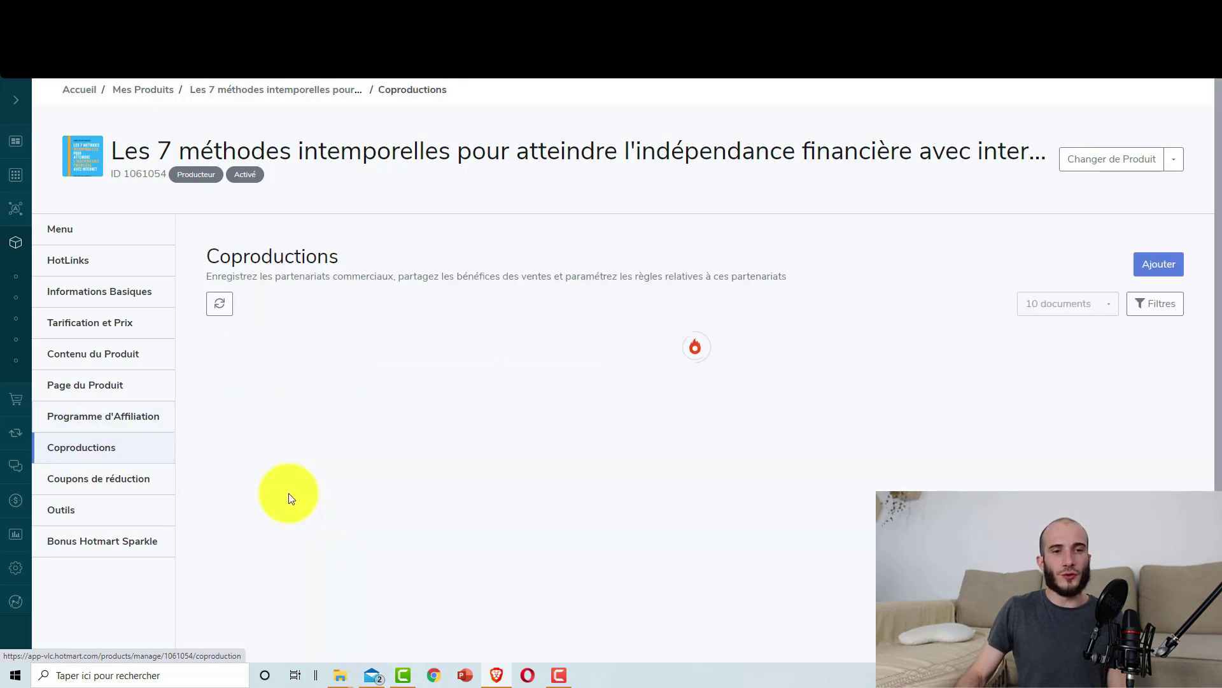
left_click(109, 480)
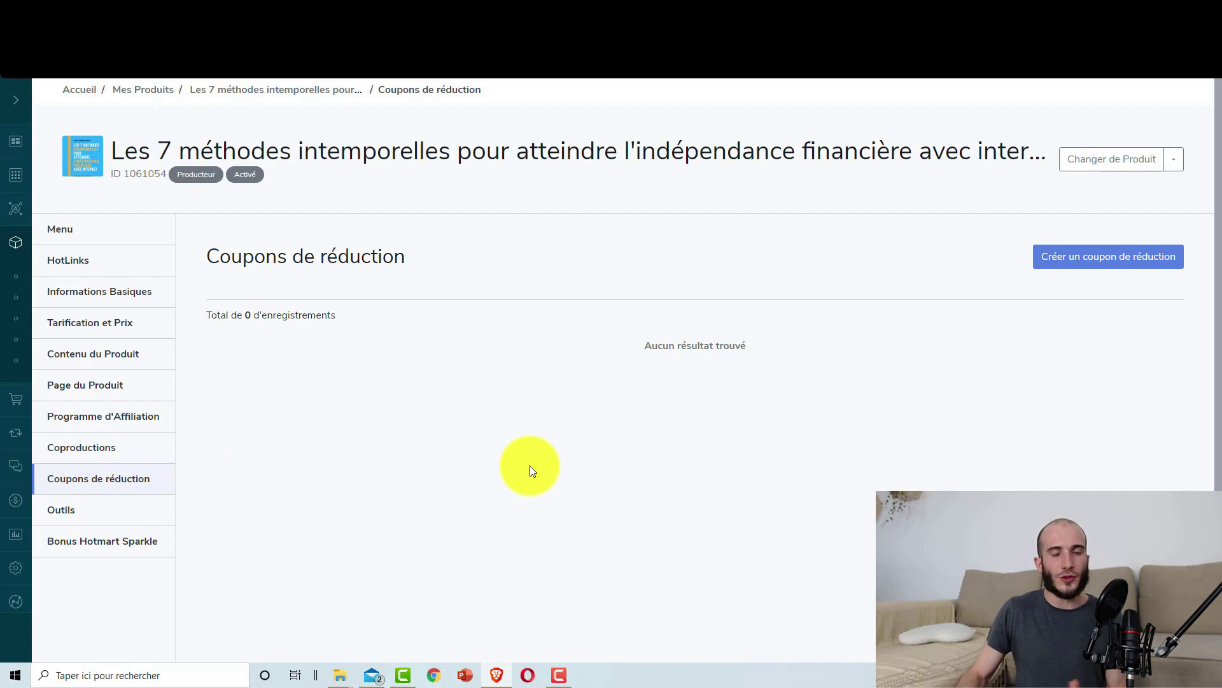
left_click(167, 508)
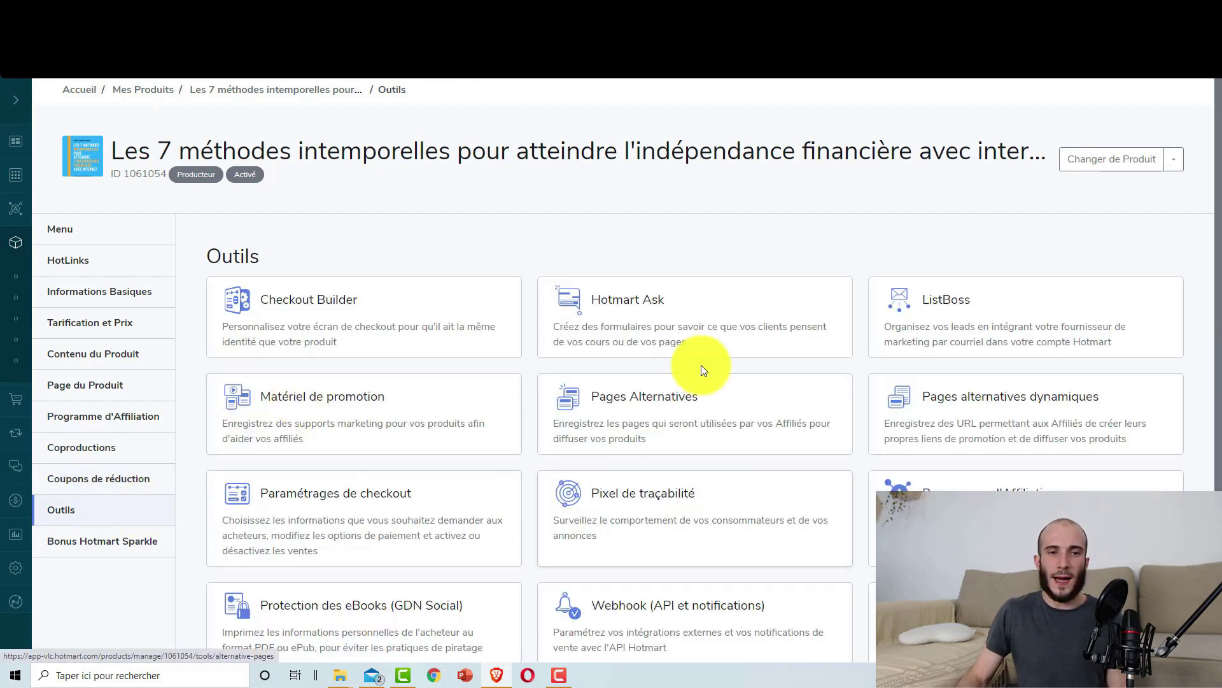
scroll(477, 478, "down", 1)
scroll(477, 477, "up", 1)
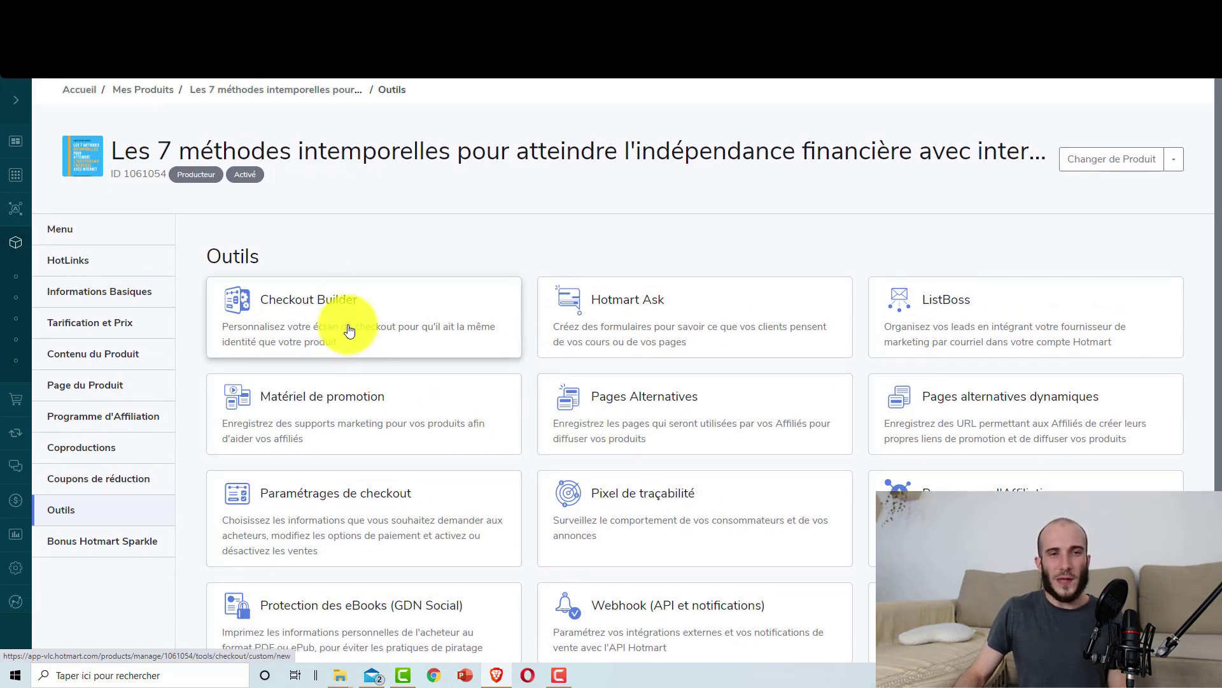
Open the Dawn checkout for editing in Checkout Builder, dismiss the notice and examine its page layout and available components.
left_click(350, 329)
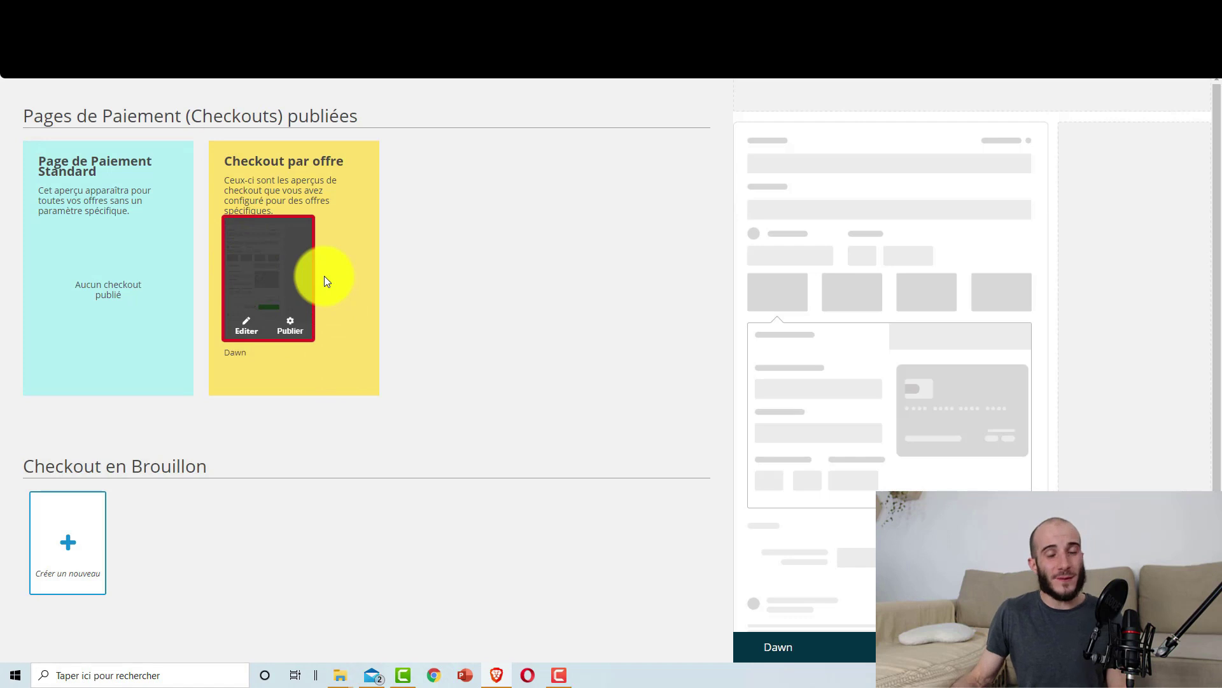
left_click(248, 323)
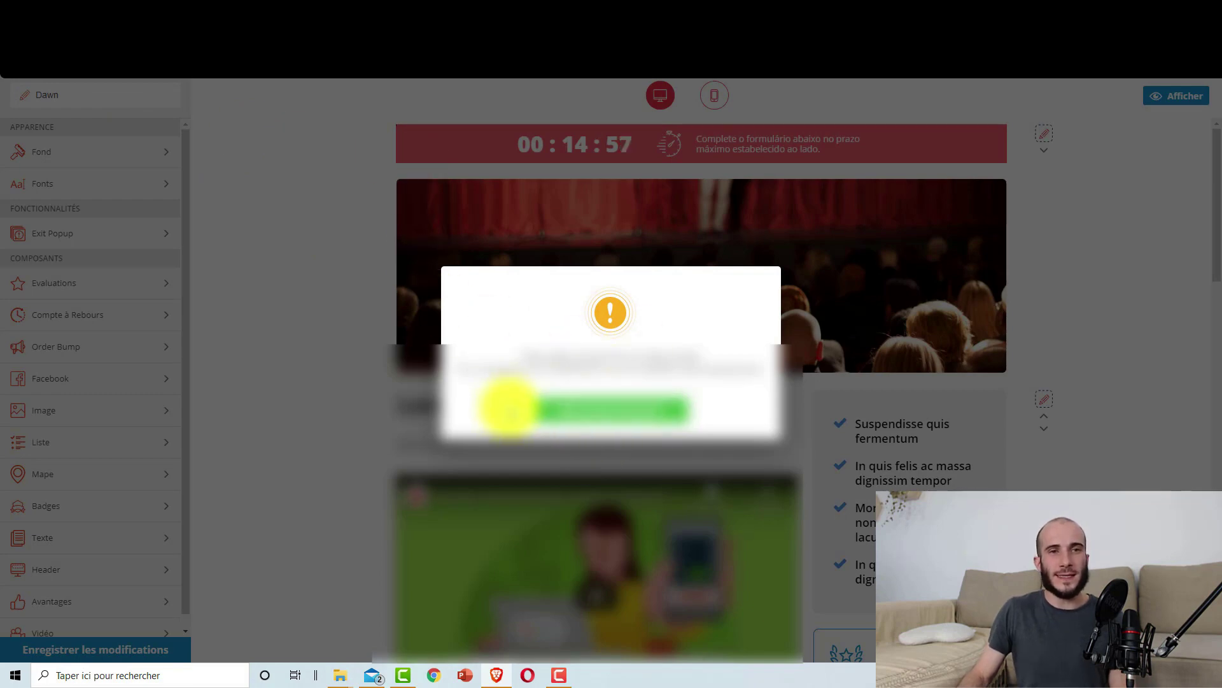
left_click(613, 415)
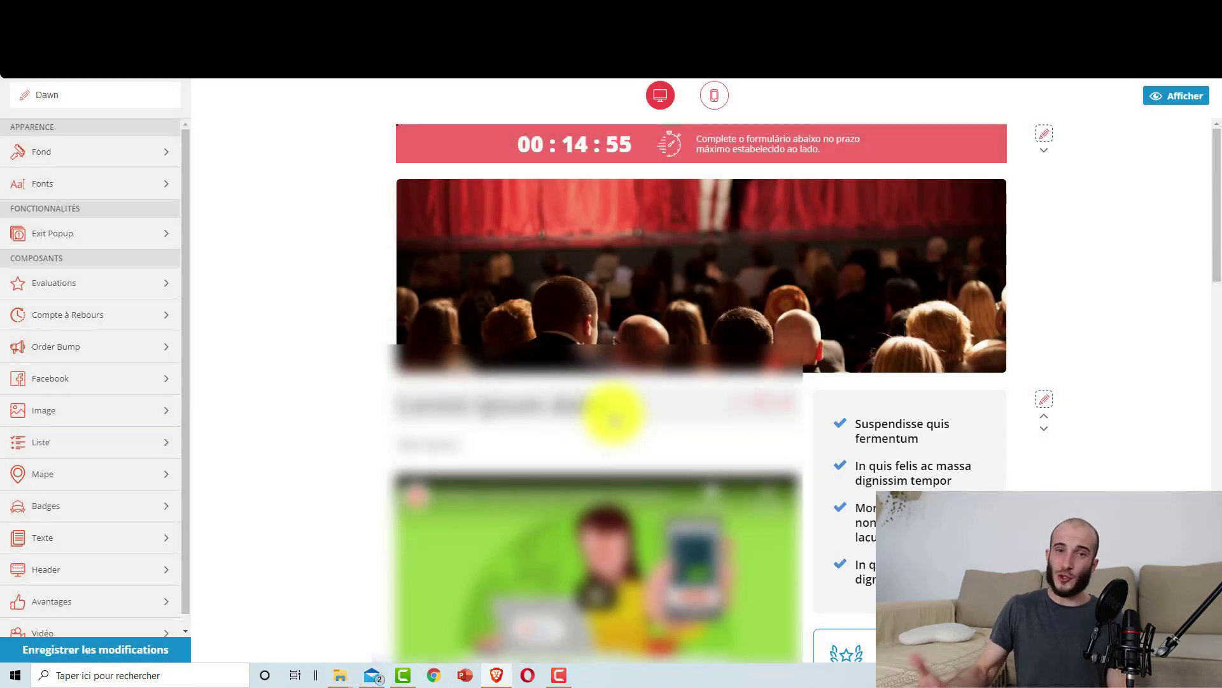
scroll(612, 415, "down", 10)
scroll(720, 408, "up", 5)
scroll(723, 408, "up", 3)
scroll(90, 395, "down", 1)
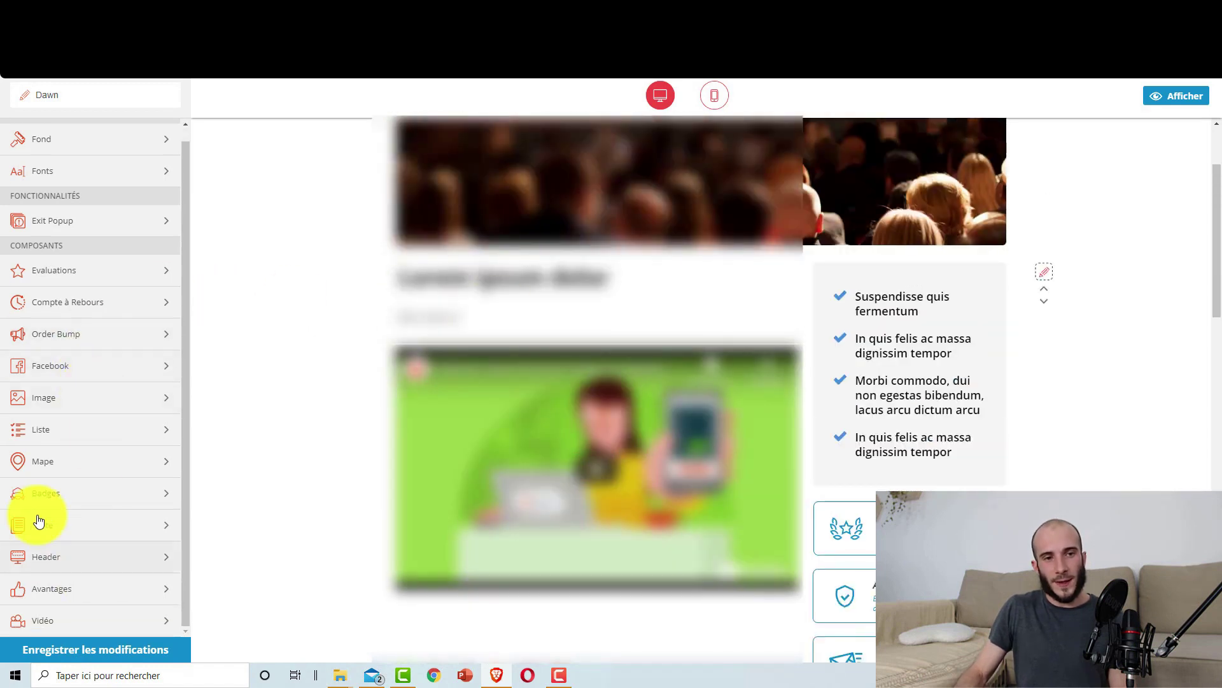
Browse the account-wide Outils page, examining the full range of tools from Envoi de rapports to Widget du checkout.
left_click(174, 503)
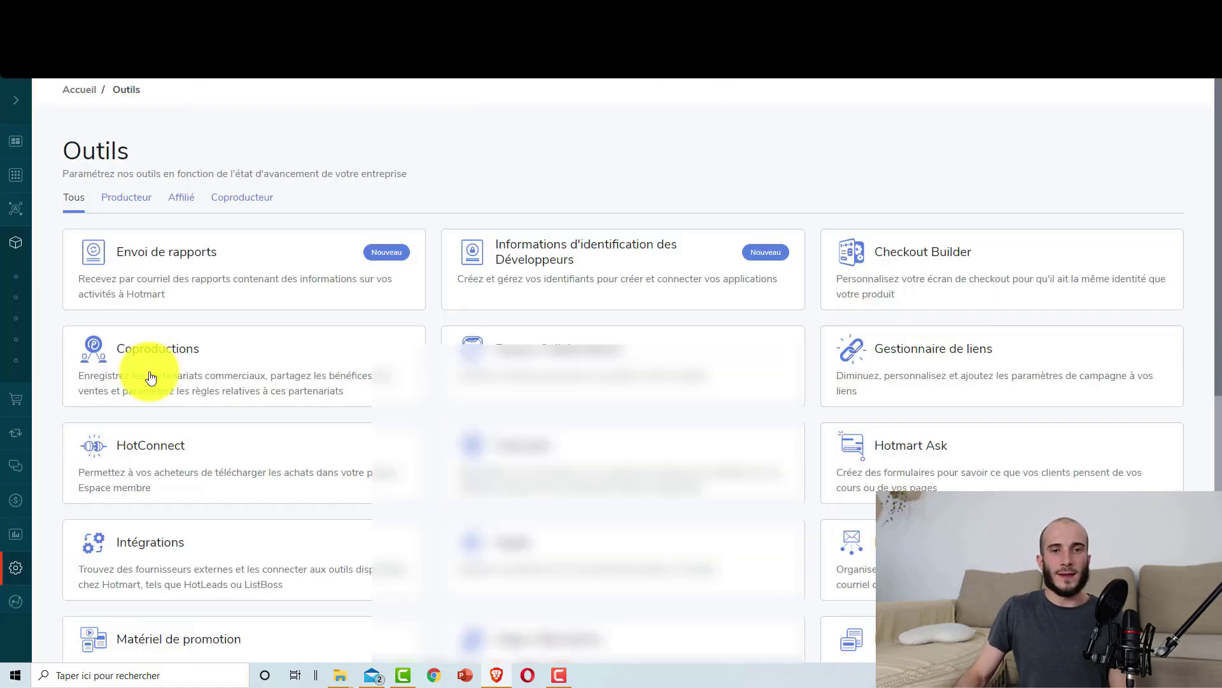
scroll(1037, 300, "down", 5)
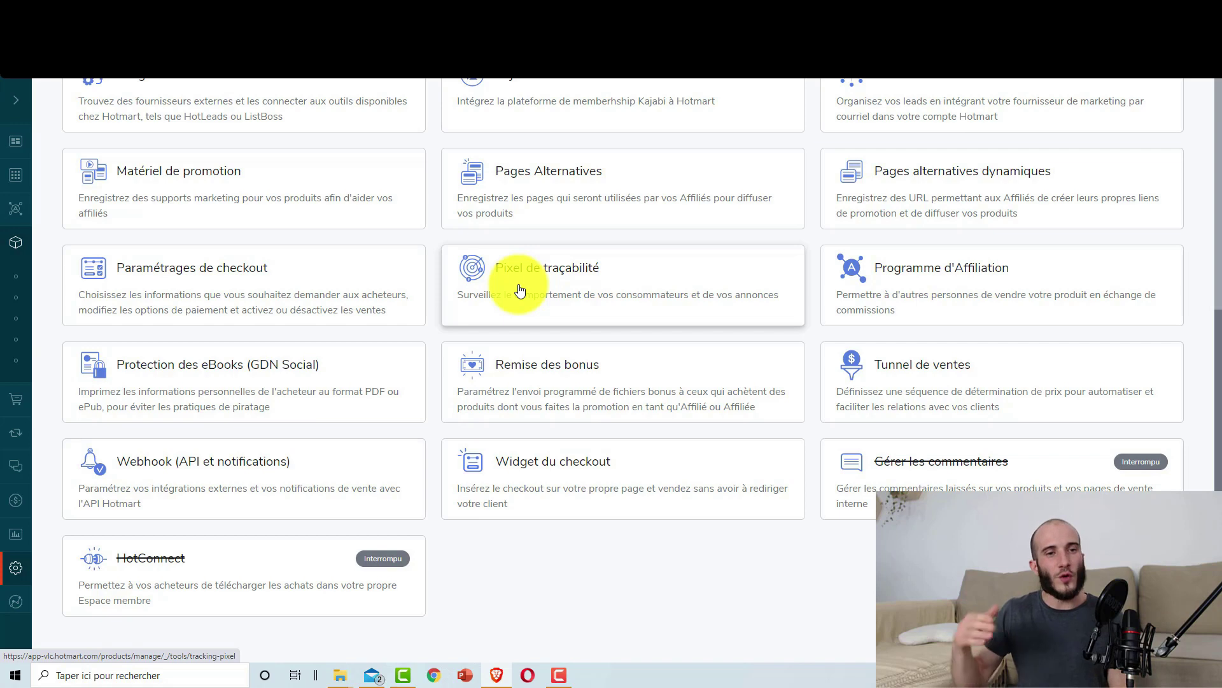
scroll(469, 404, "up", 7)
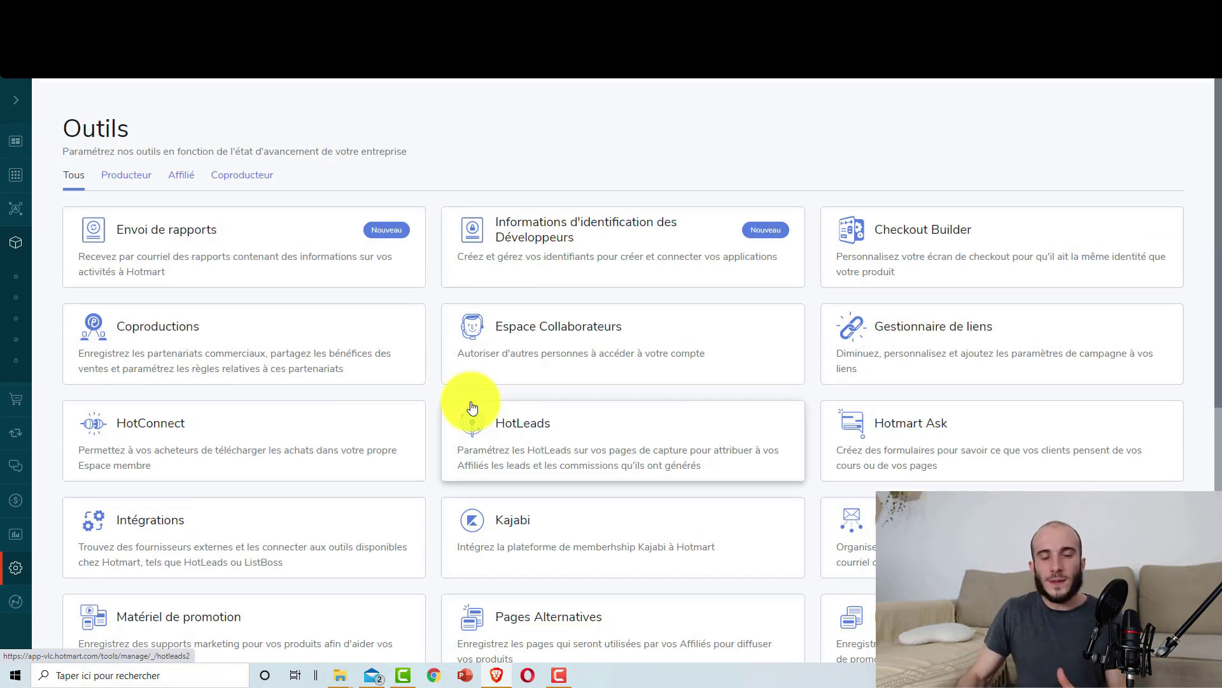